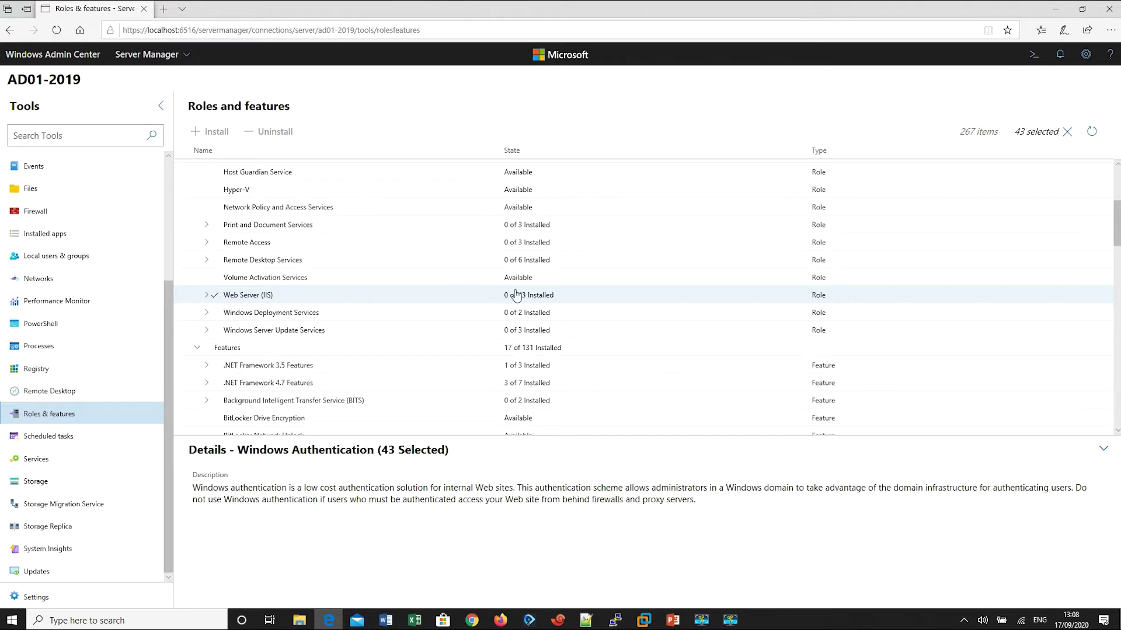
Step: Expand Web Server (IIS), then reload Roles & features by going to Remote Desktop and back
click(207, 296)
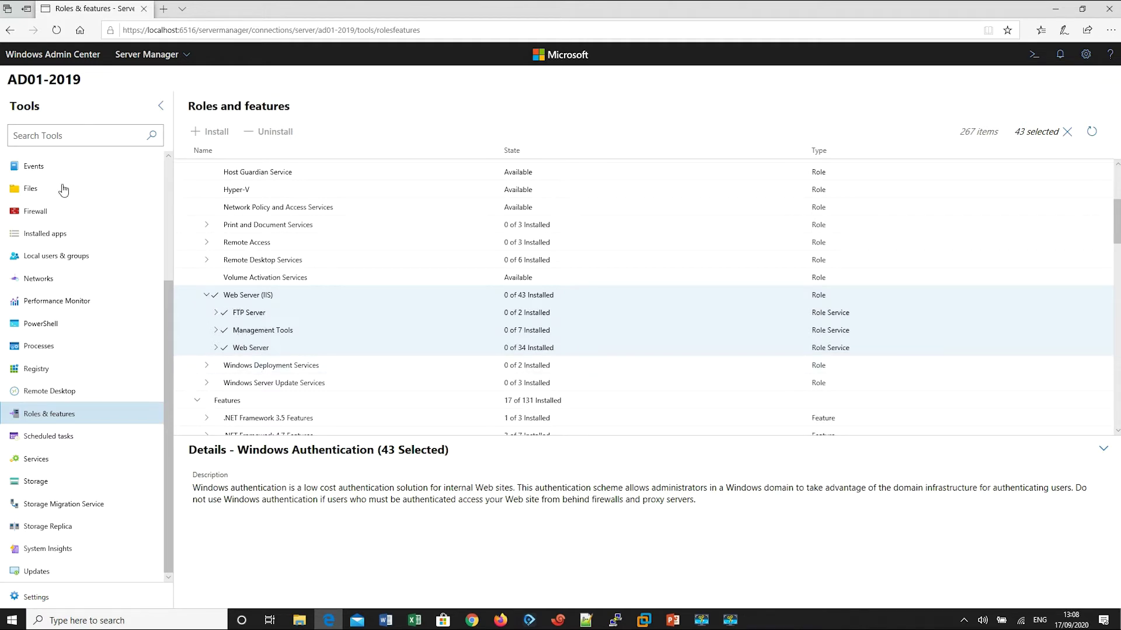
click(51, 394)
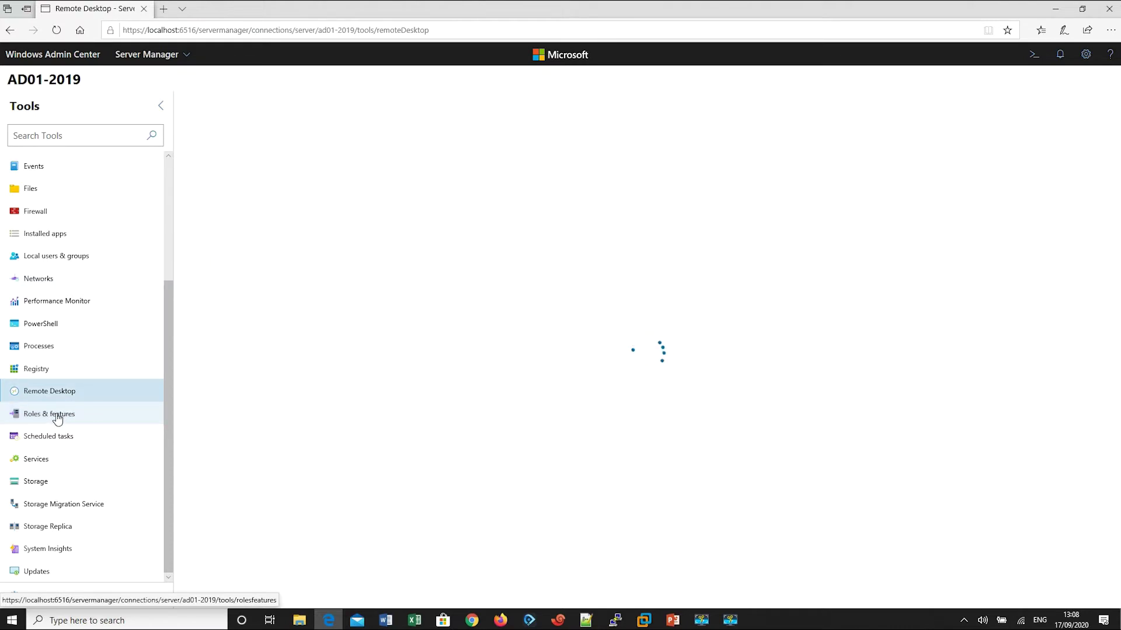
click(57, 418)
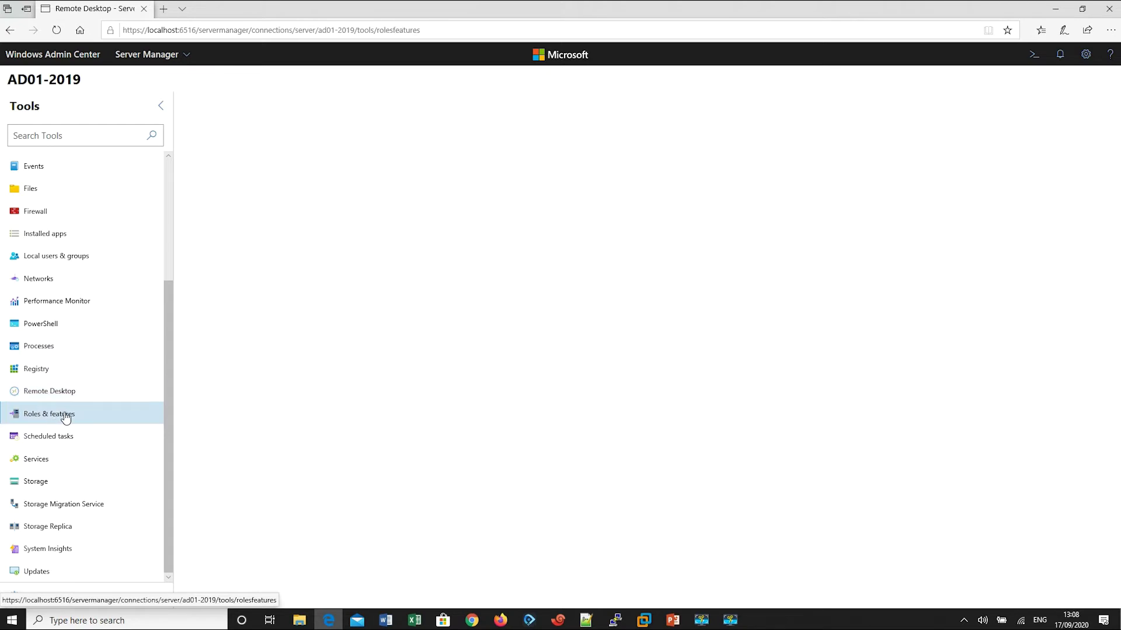
Step: Bring up the AD01-2019 virtual machine in VMware Workstation
mouse_move(473, 623)
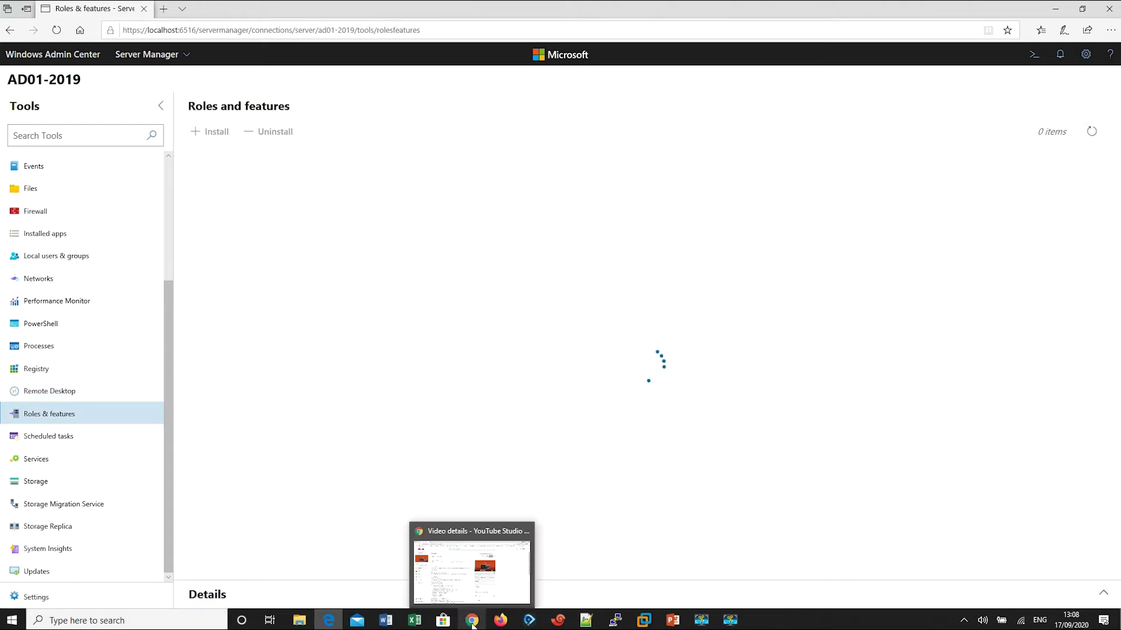
mouse_move(644, 621)
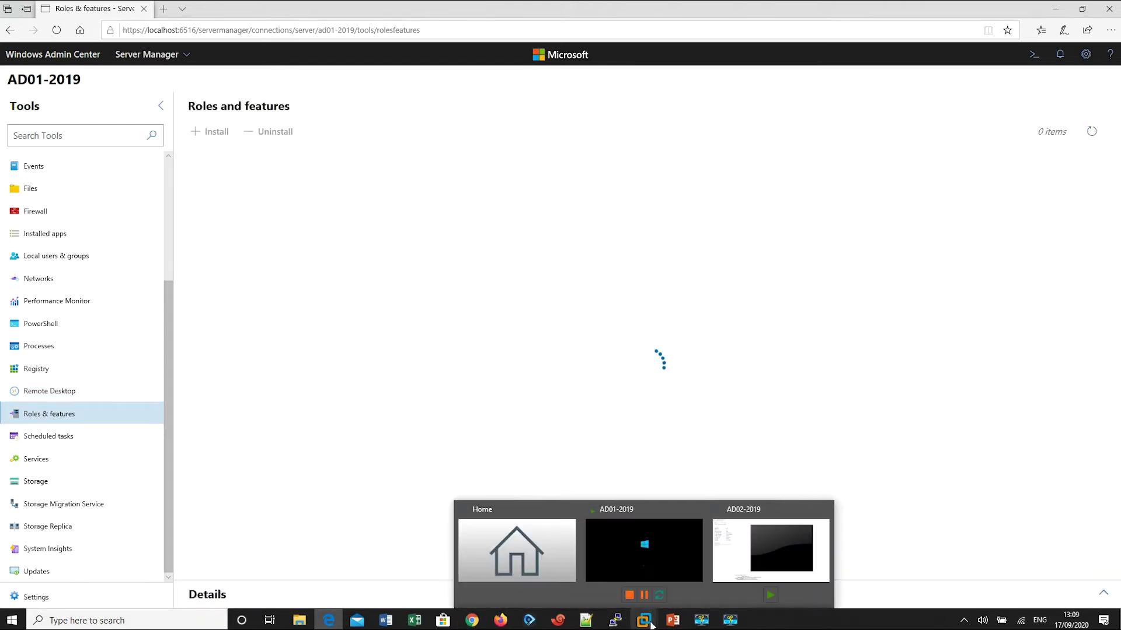
click(632, 534)
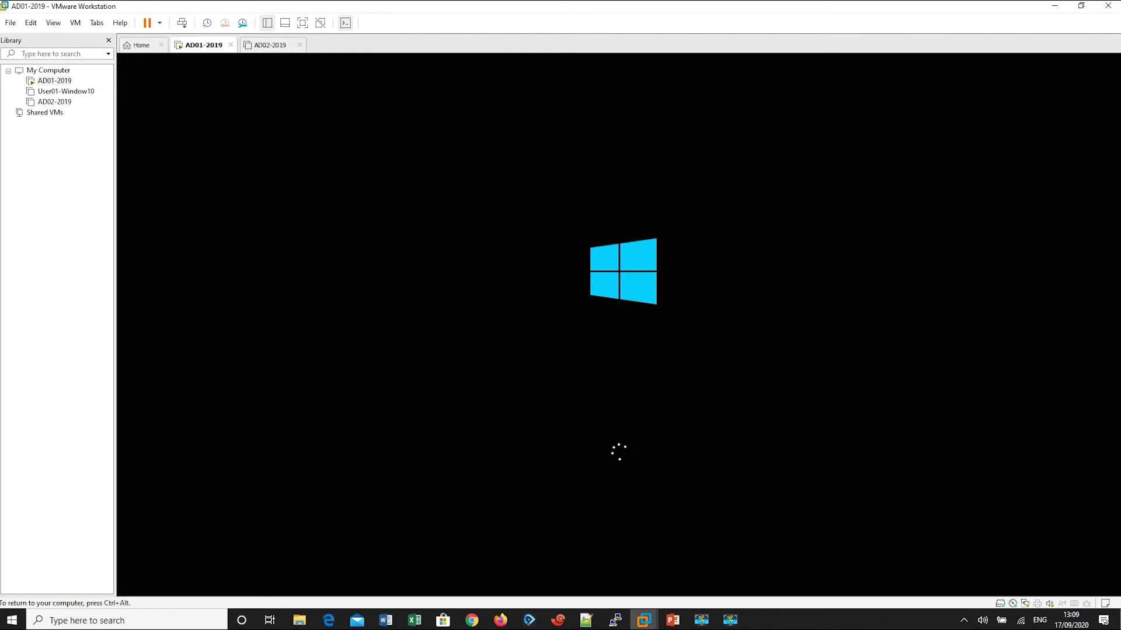
Step: Release input from the AD01-2019 VM and minimize VMware Workstation
key(ctrl+alt)
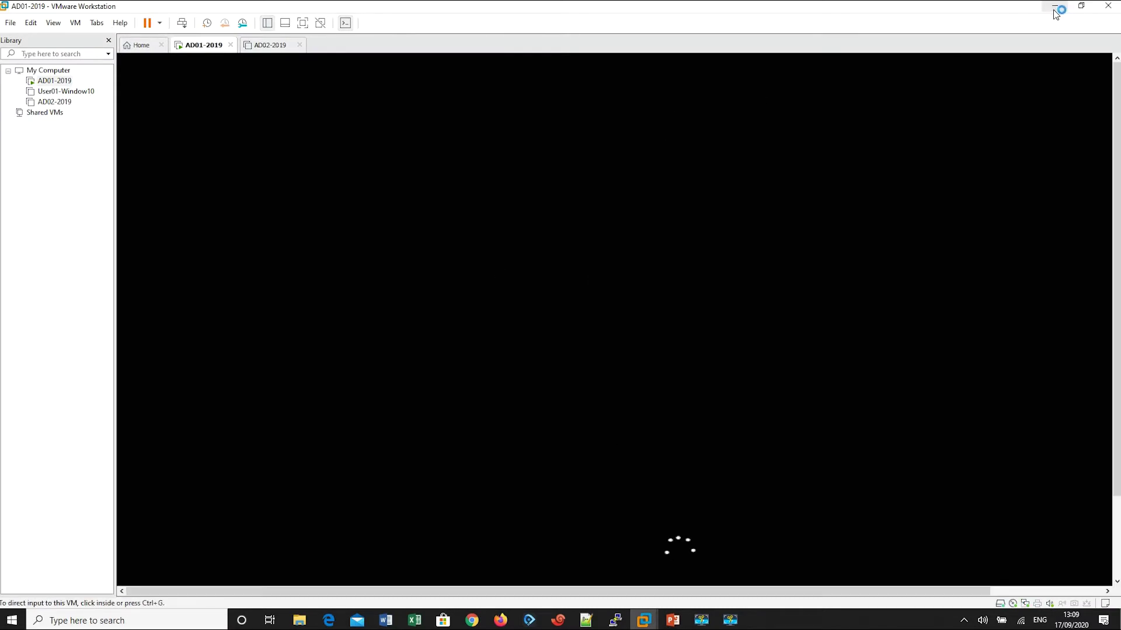
click(1055, 9)
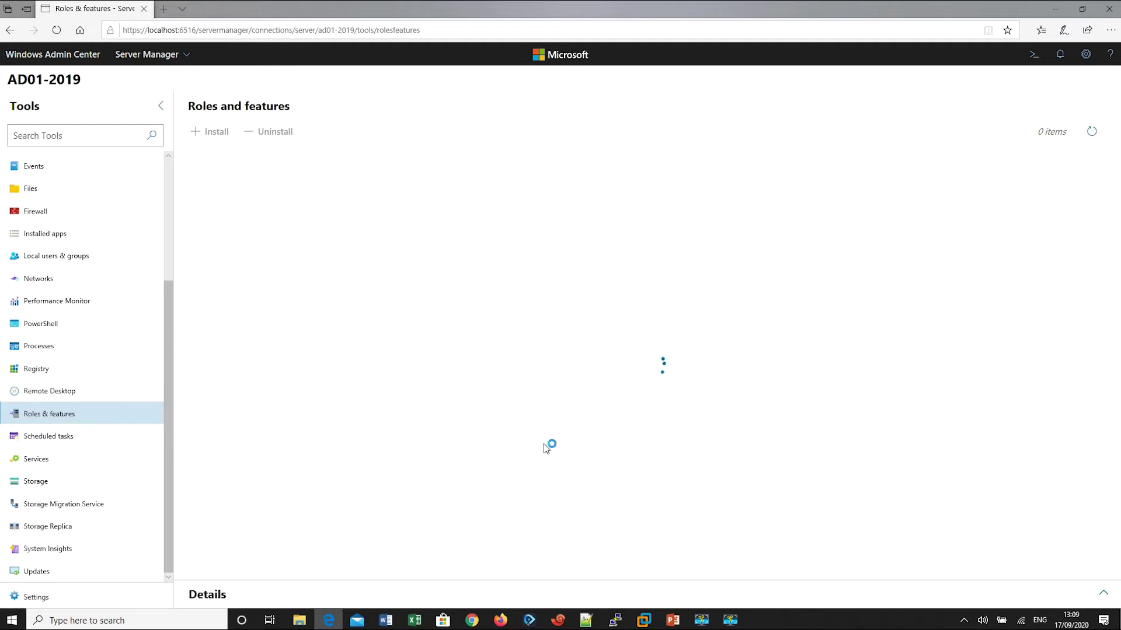
Step: Read the Roles and features failed-to-initialize error in notifications, then close it
drag(169, 321, 179, 196)
scroll(174, 267, down, 3)
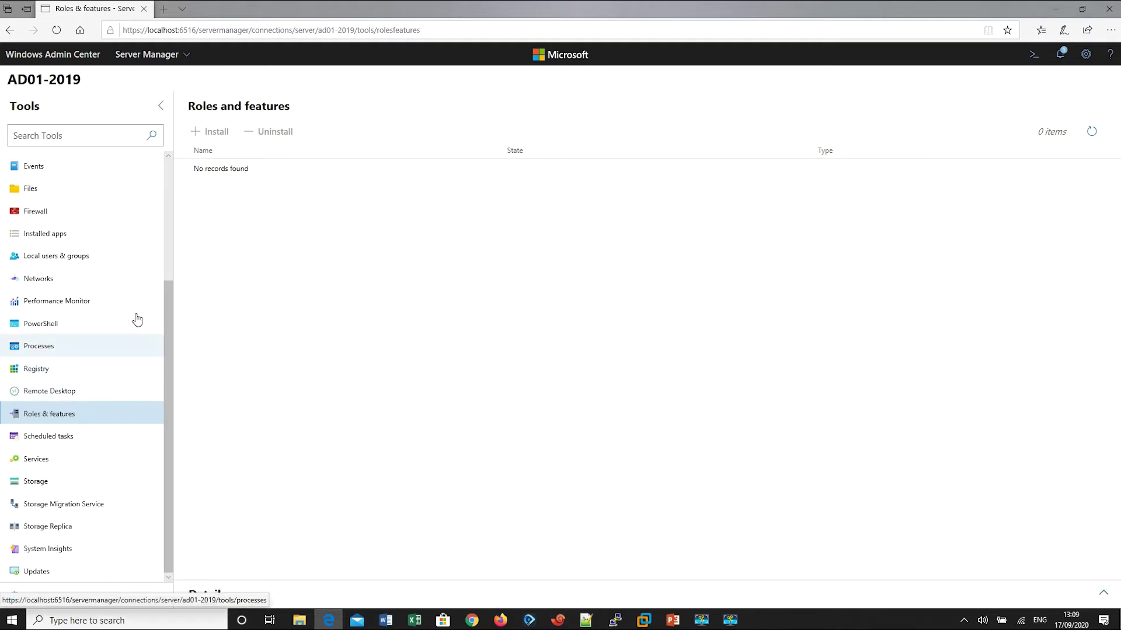
scroll(135, 298, up, 3)
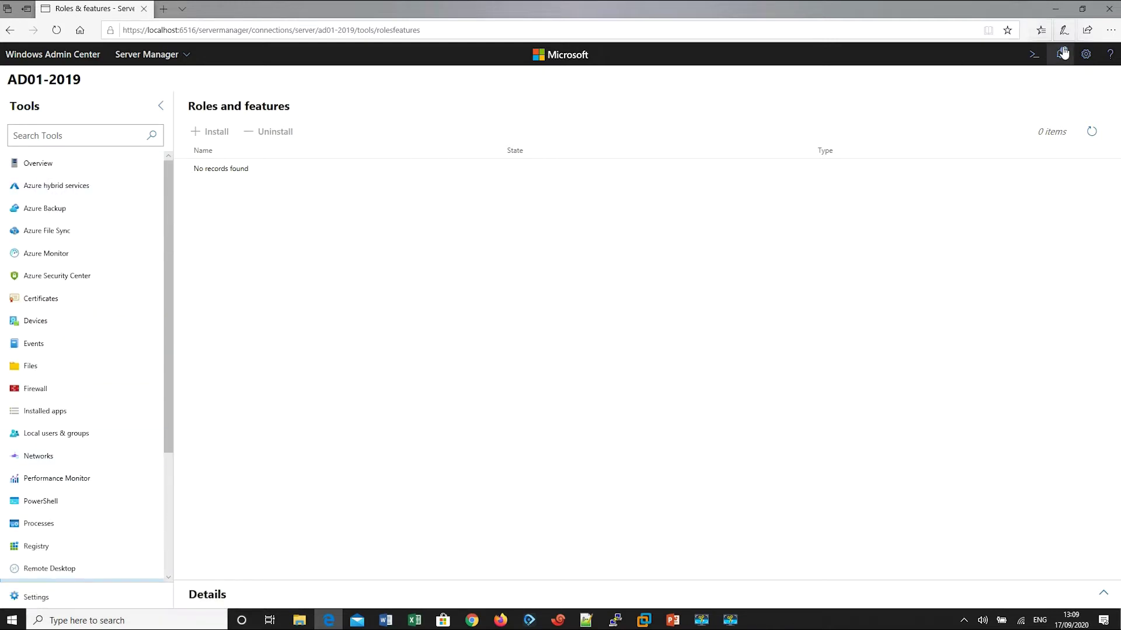
click(1060, 53)
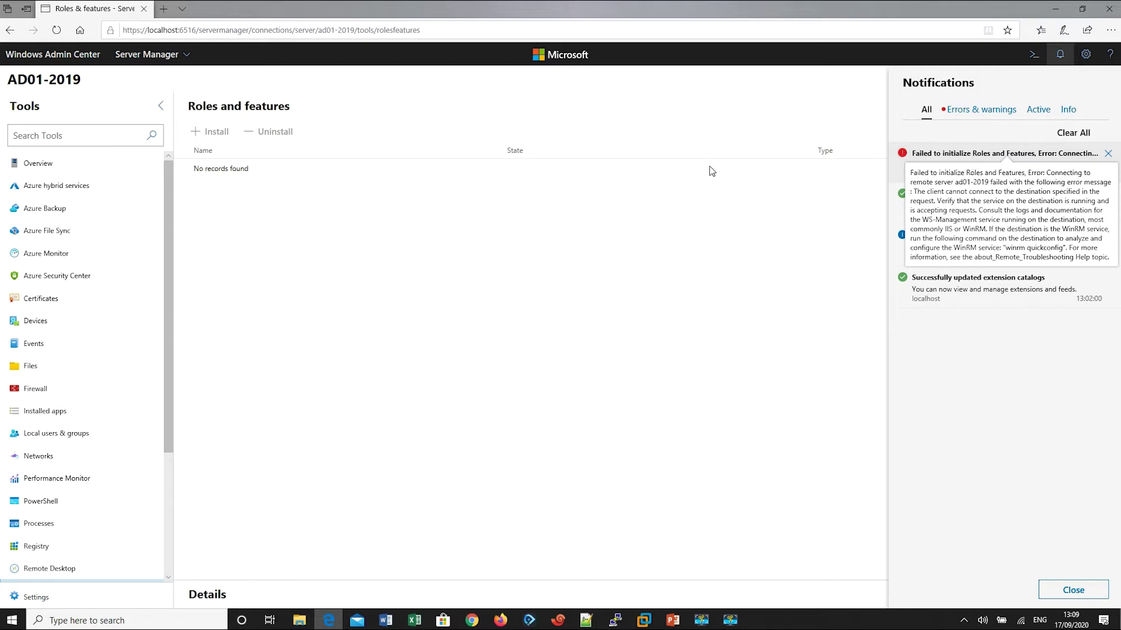
click(636, 373)
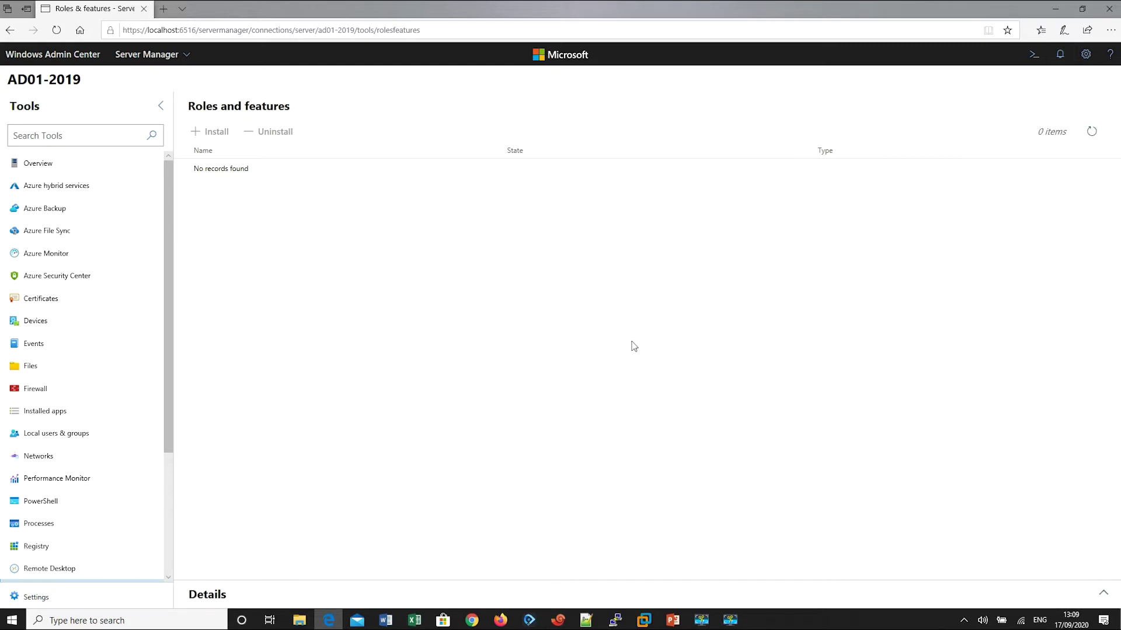
scroll(145, 332, down, 3)
scroll(146, 333, up, 3)
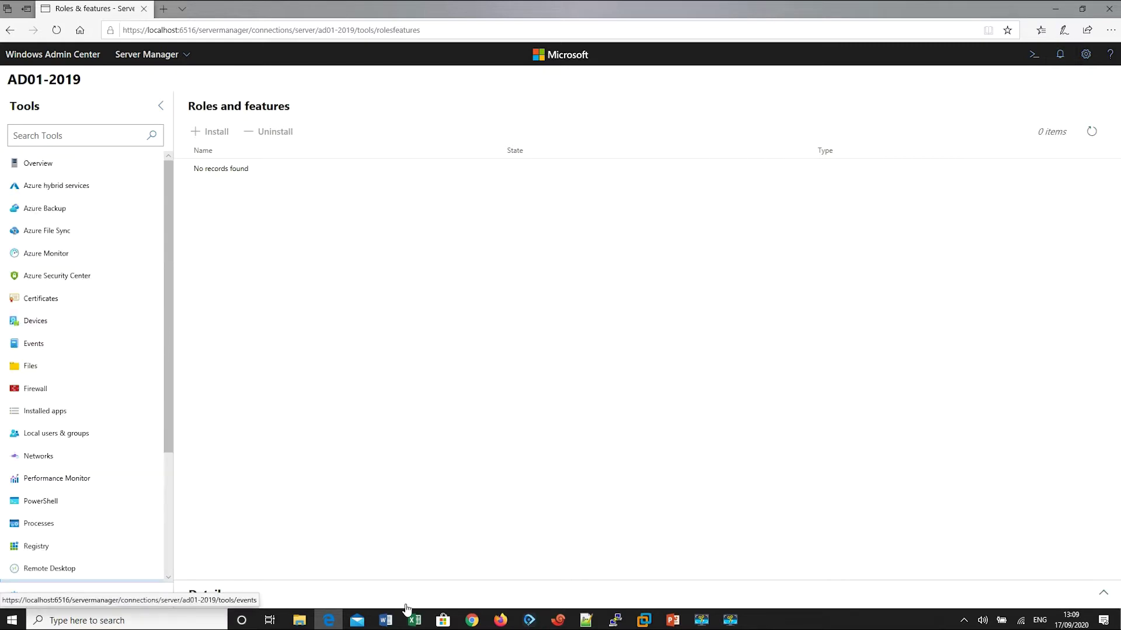
mouse_move(661, 623)
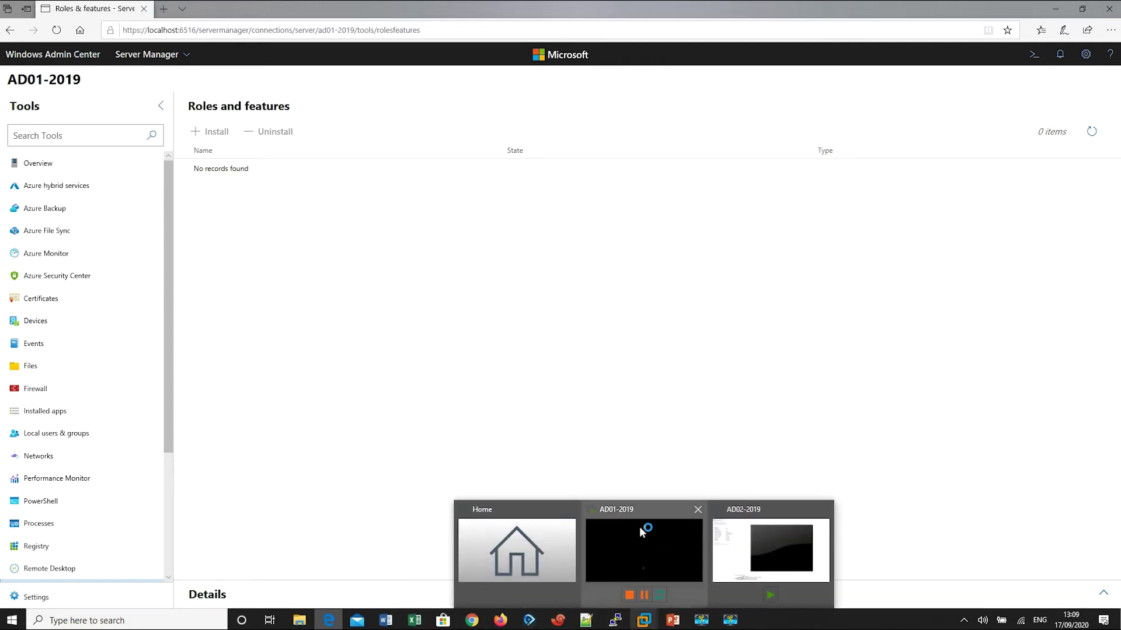
Step: Check AD01-2019's 'Working on features' progress at 62%, then return to the browser
click(645, 528)
click(494, 323)
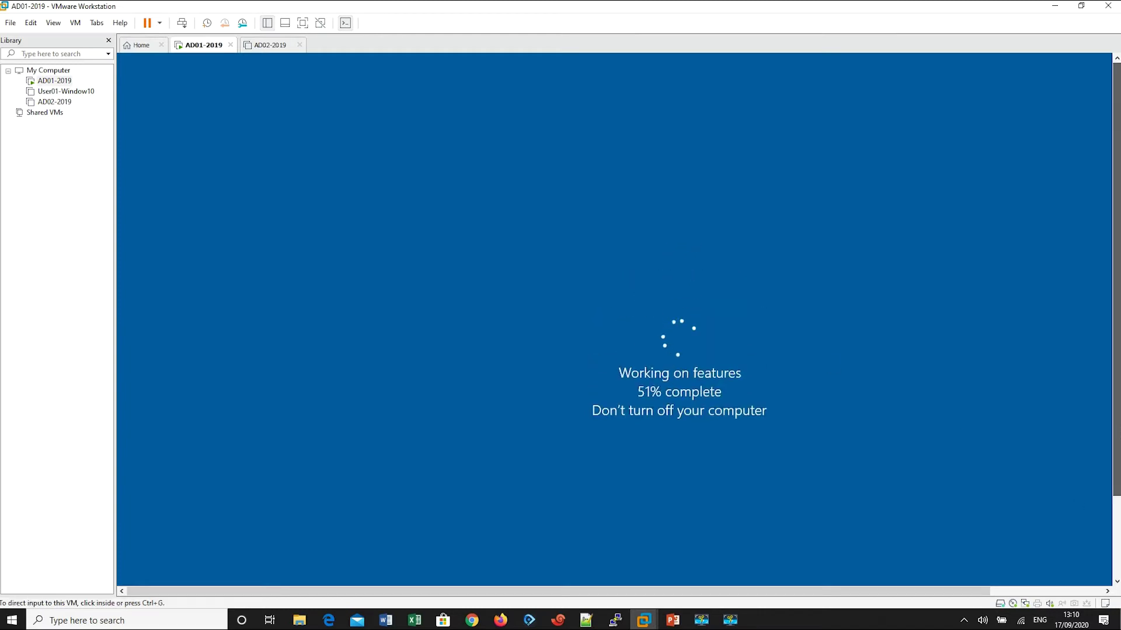
scroll(1115, 428, down, 3)
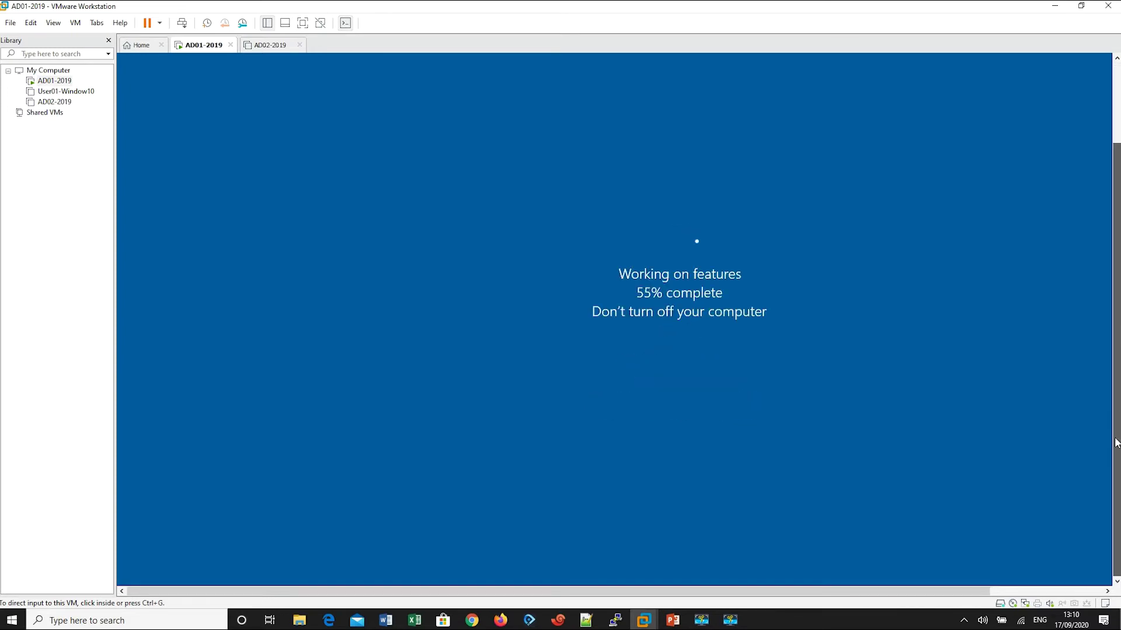
scroll(1116, 443, up, 2)
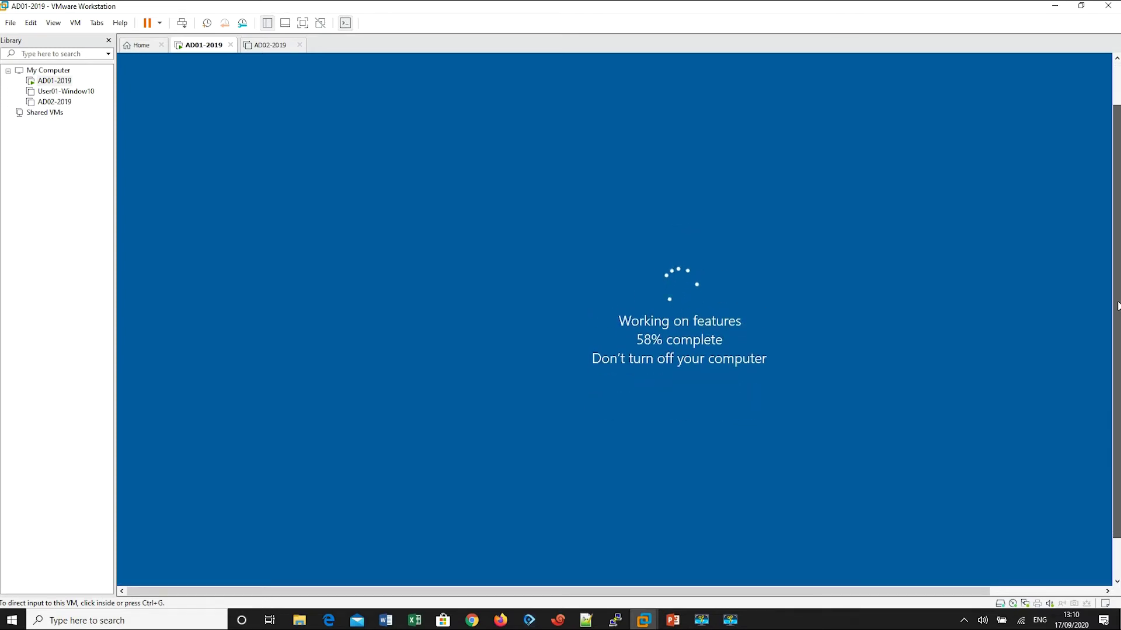
mouse_move(1117, 306)
mouse_down()
mouse_move(1117, 279)
mouse_move(1116, 292)
mouse_up()
click(548, 545)
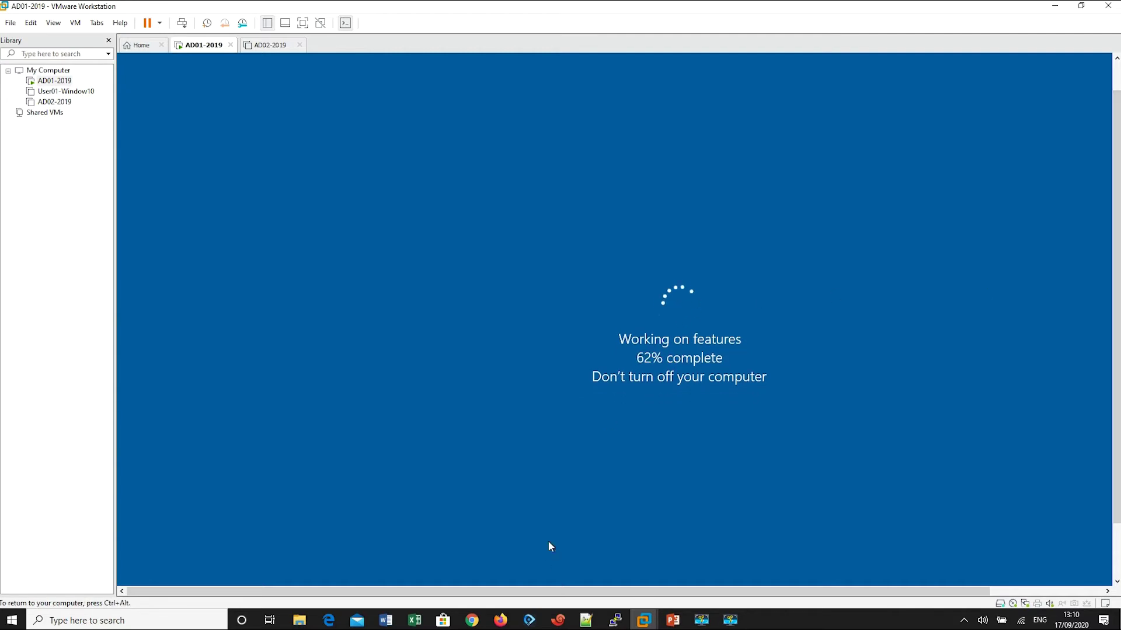
click(328, 620)
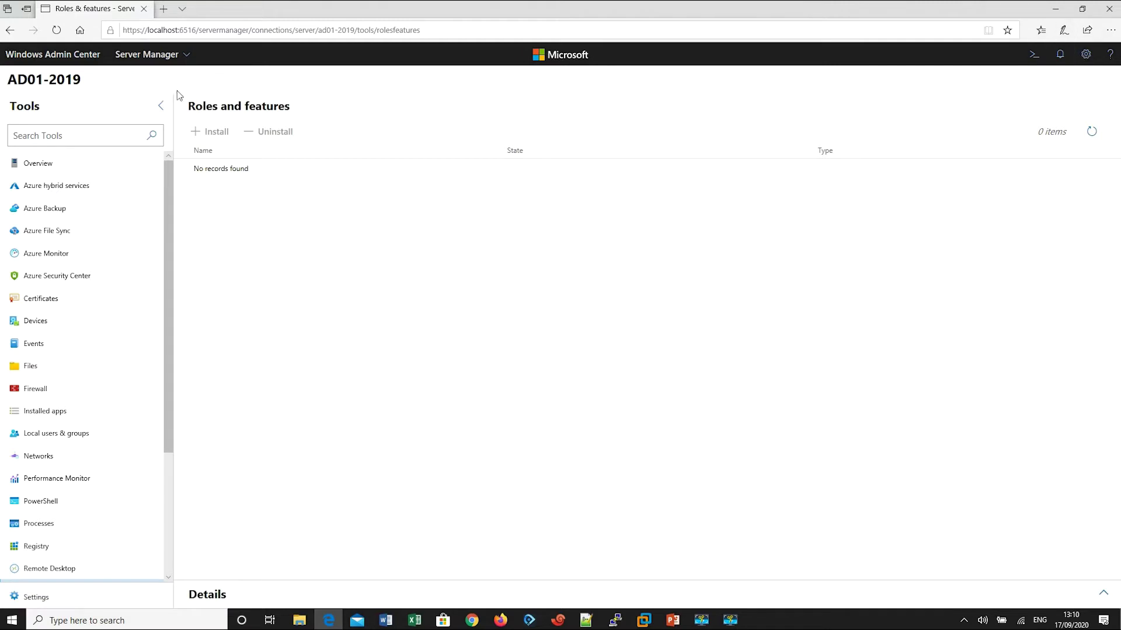
Step: Go back to the Server Manager connections list, then bring up the AD01-2019 VM
click(177, 59)
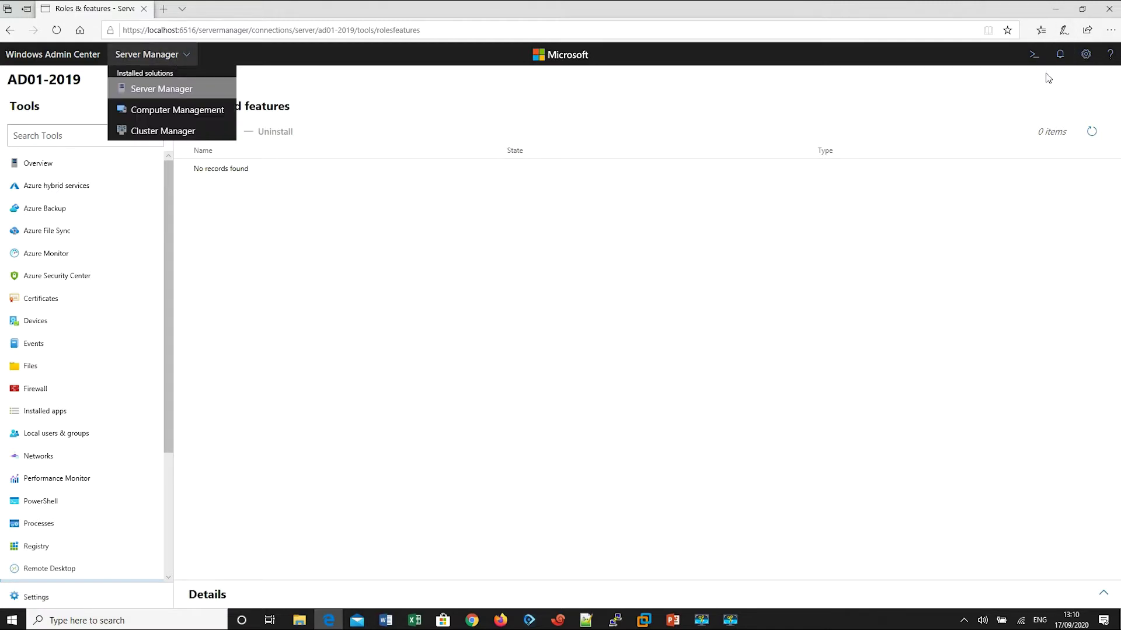
click(1083, 59)
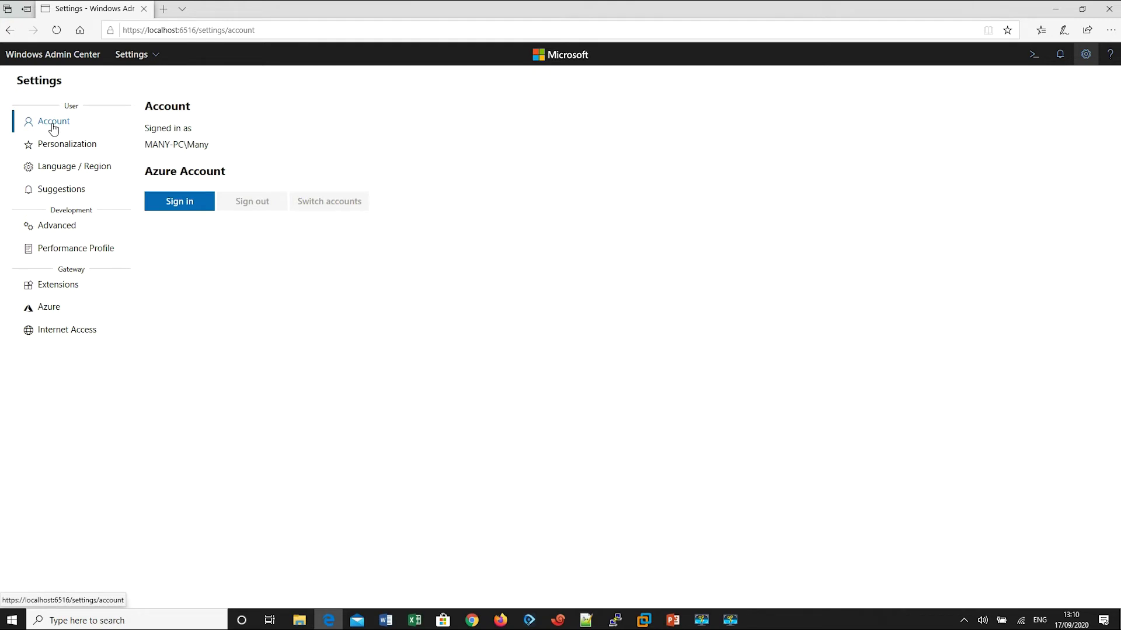
click(145, 59)
click(158, 88)
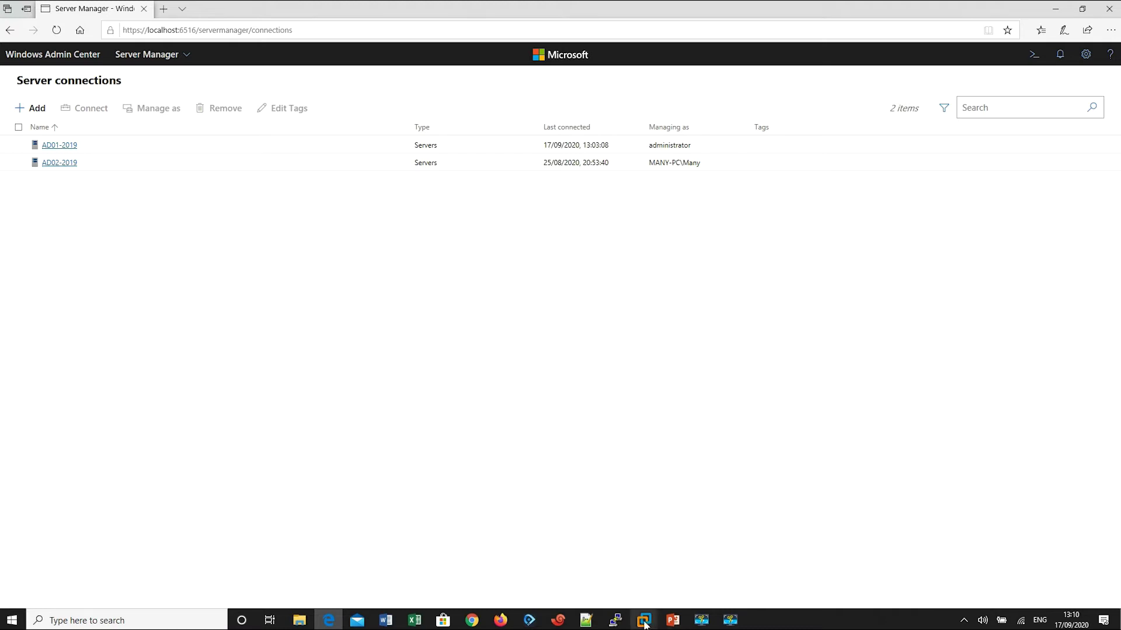
mouse_move(643, 620)
click(628, 553)
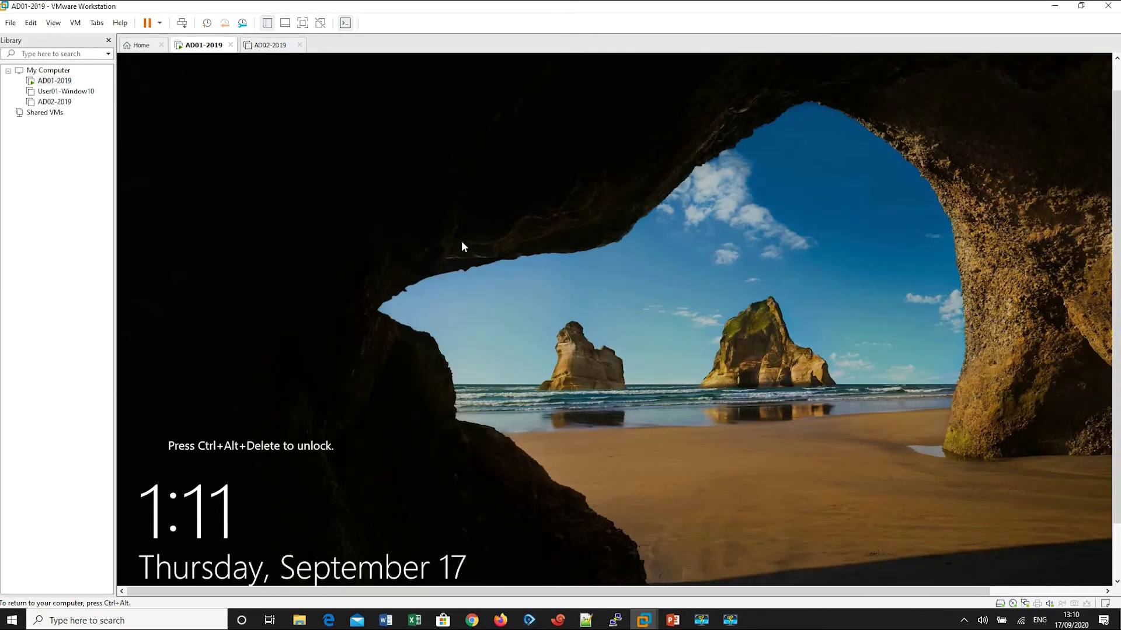
Step: Sign in to AD01-2019 as Administrator with the account password, then return to the browser
key(ctrl+alt+Insert)
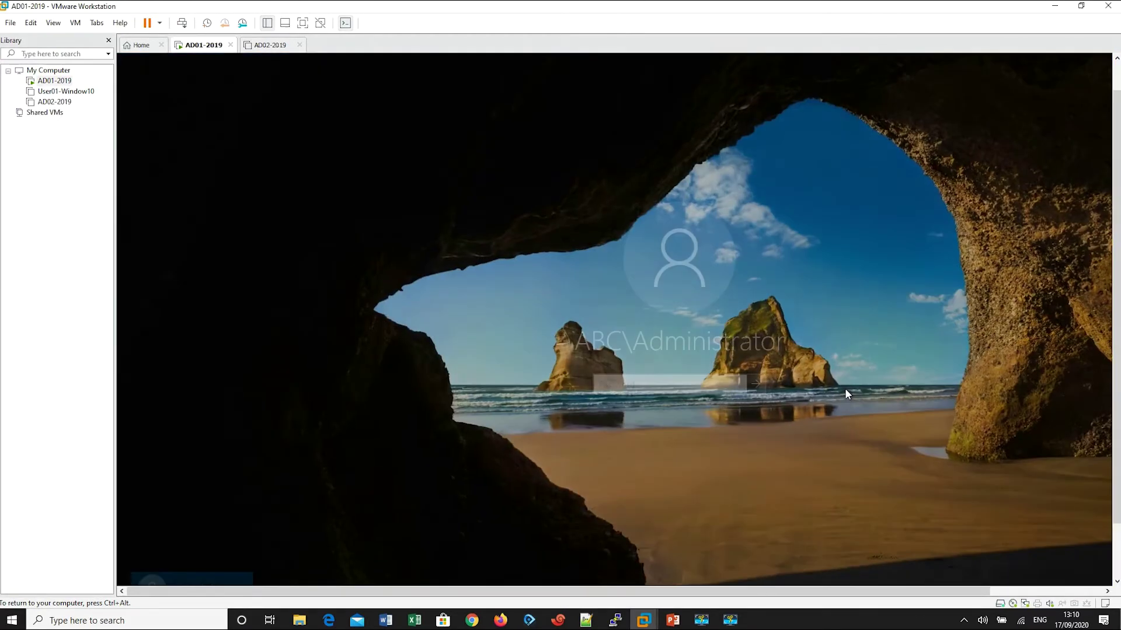
text(P)
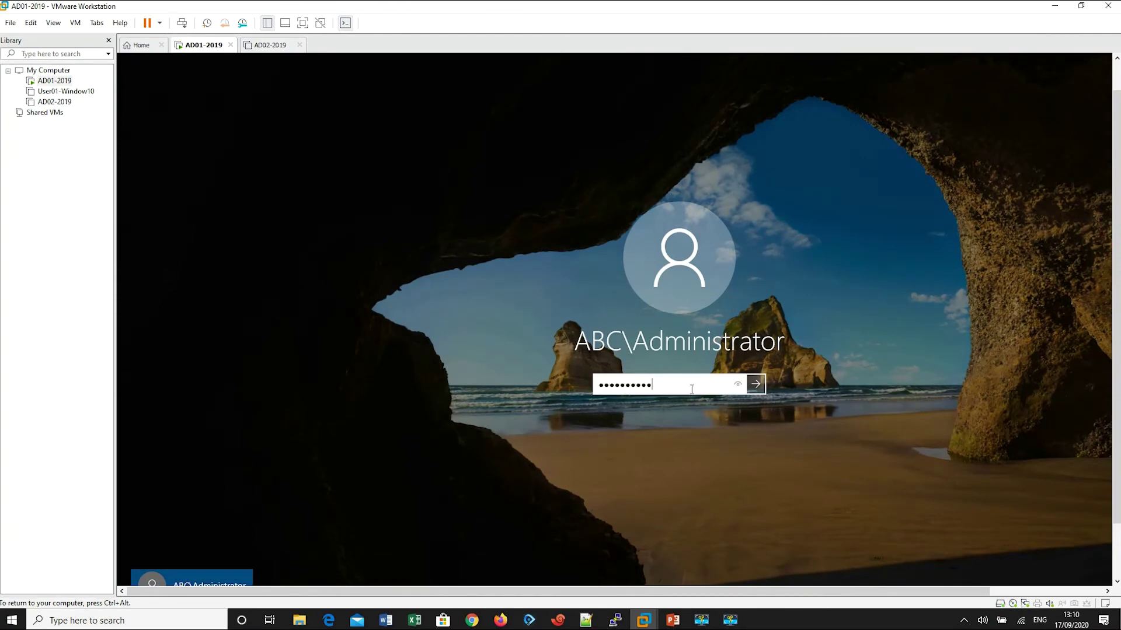
key(Return)
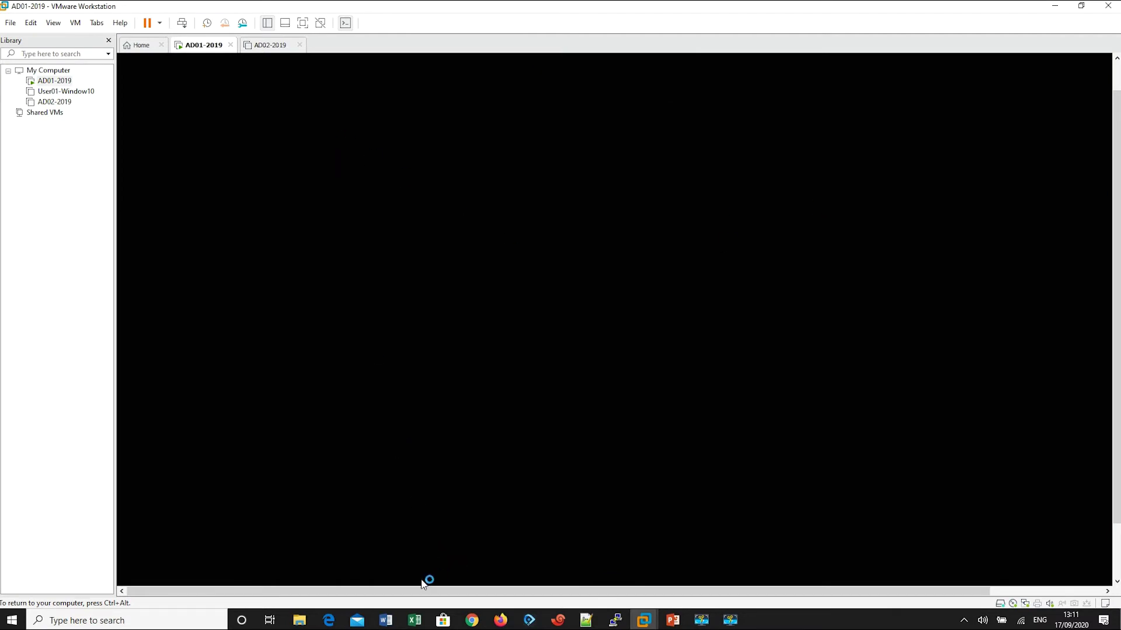
click(329, 619)
Step: Connect to AD01-2019, then bring its VM desktop forward and refresh it
click(62, 146)
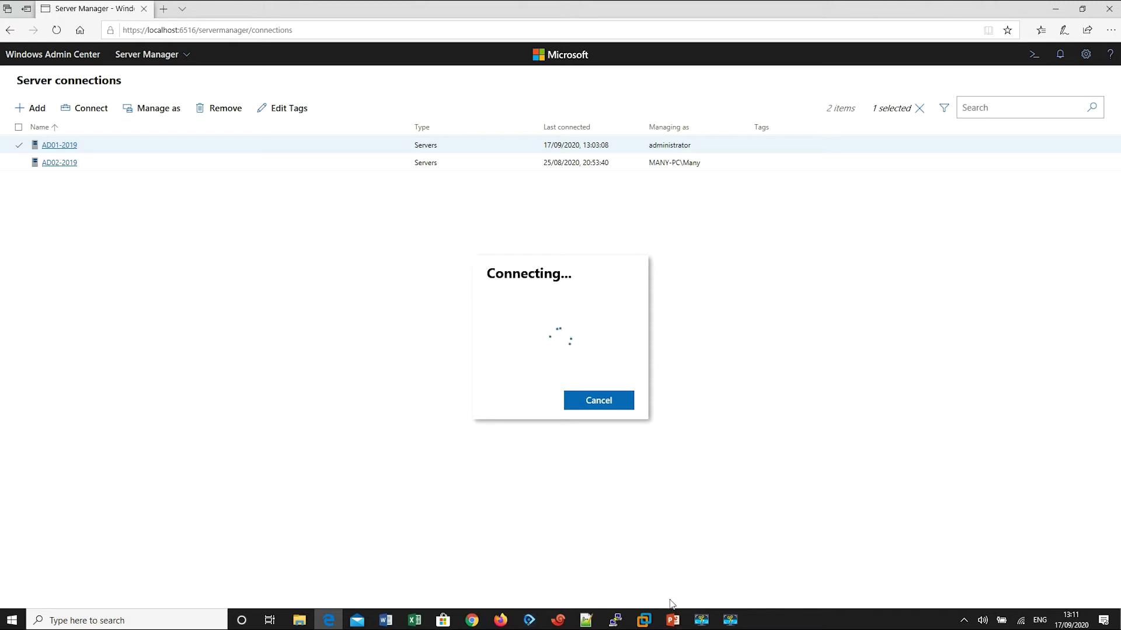
mouse_move(645, 624)
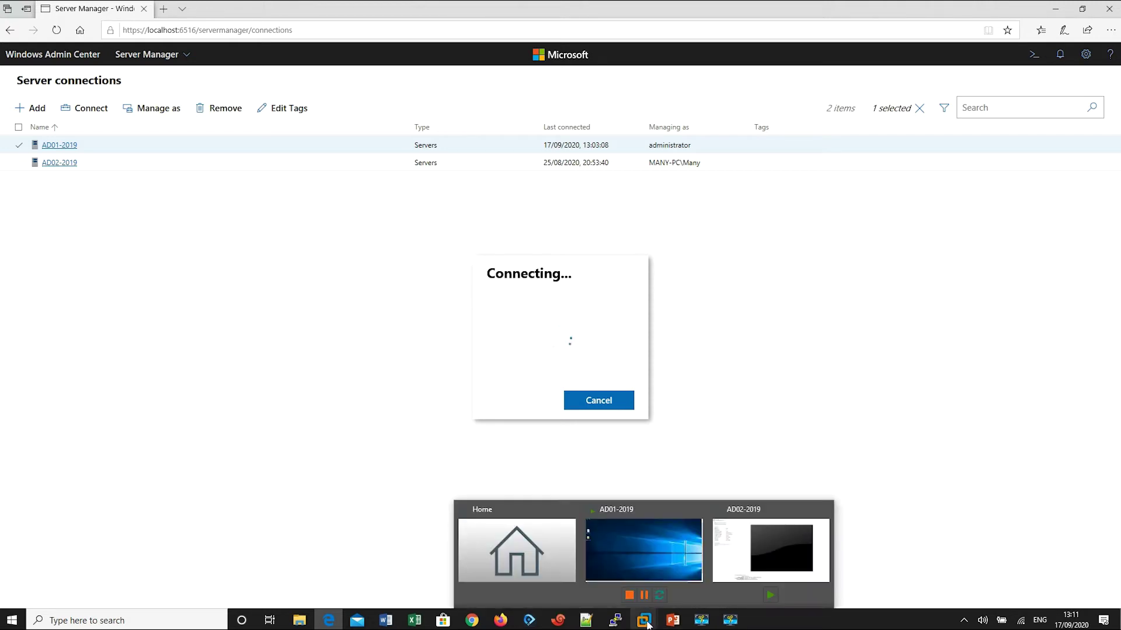
click(640, 478)
right_click(620, 280)
click(646, 286)
Step: Show the guest taskbar and refresh the AD01-2019 desktop again
click(1116, 551)
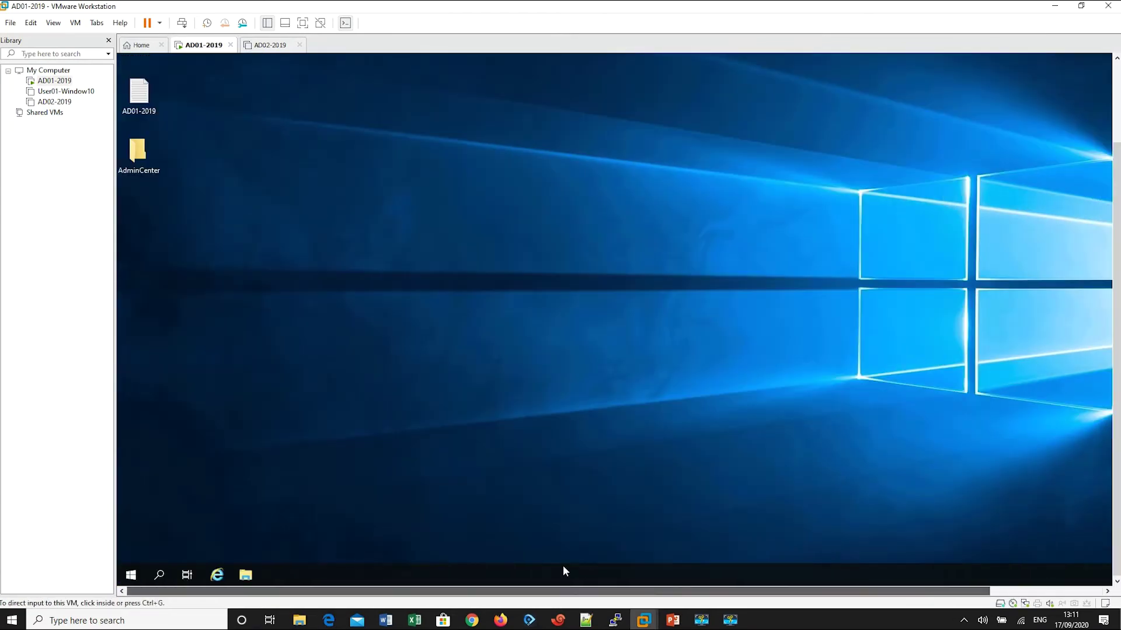
click(358, 231)
right_click(358, 232)
click(363, 264)
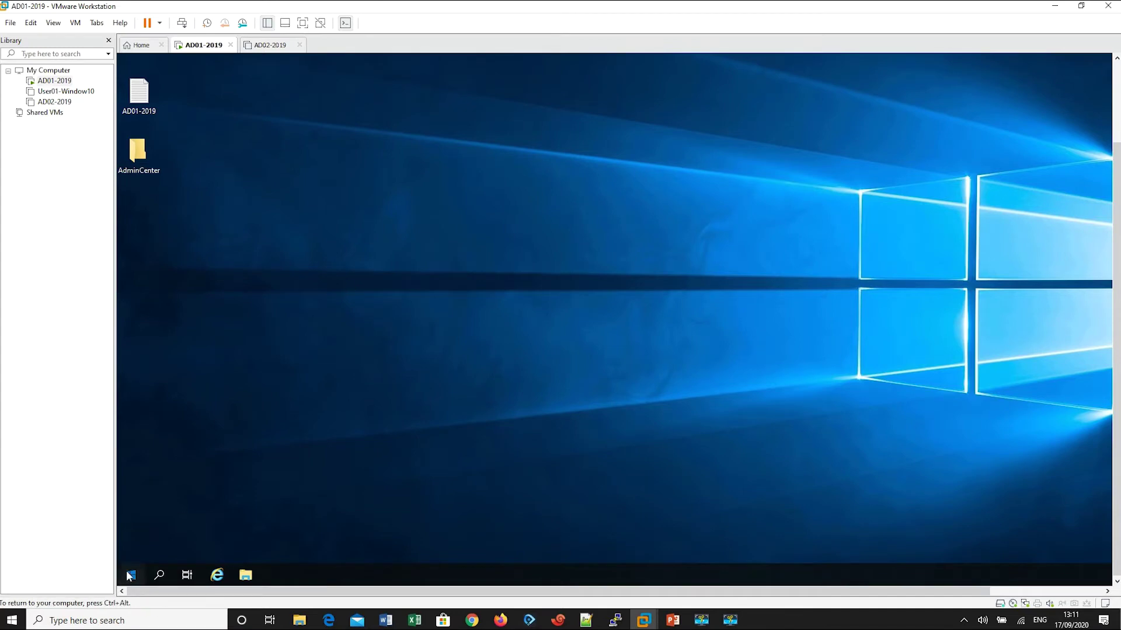
Step: Launch Server Manager from the Start menu and browse its Tools list
click(130, 576)
click(335, 252)
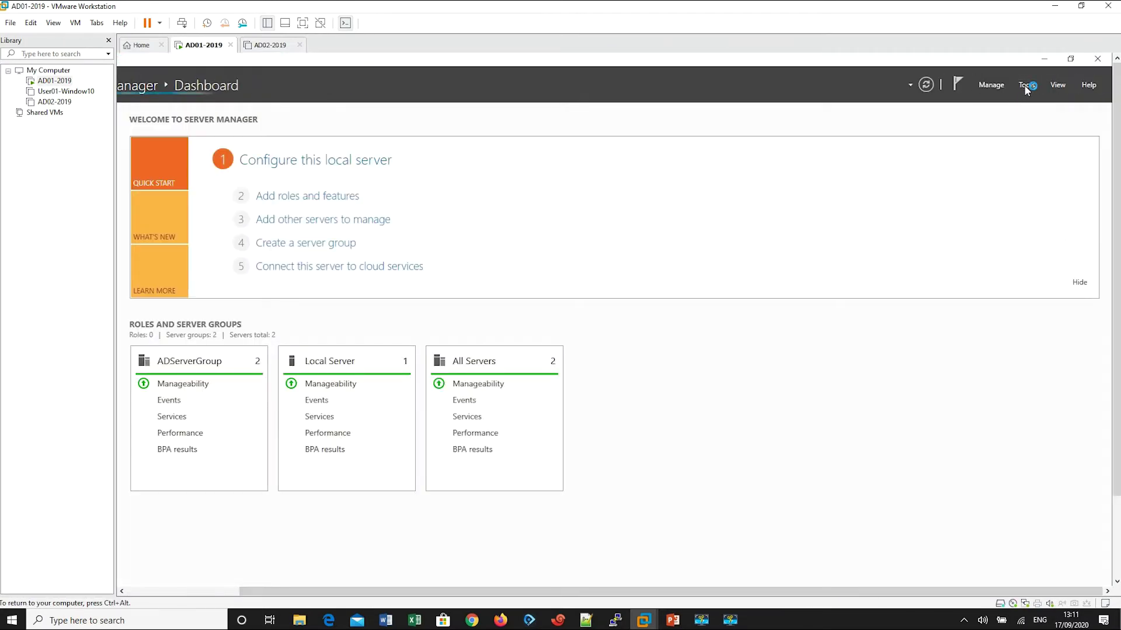
click(1023, 85)
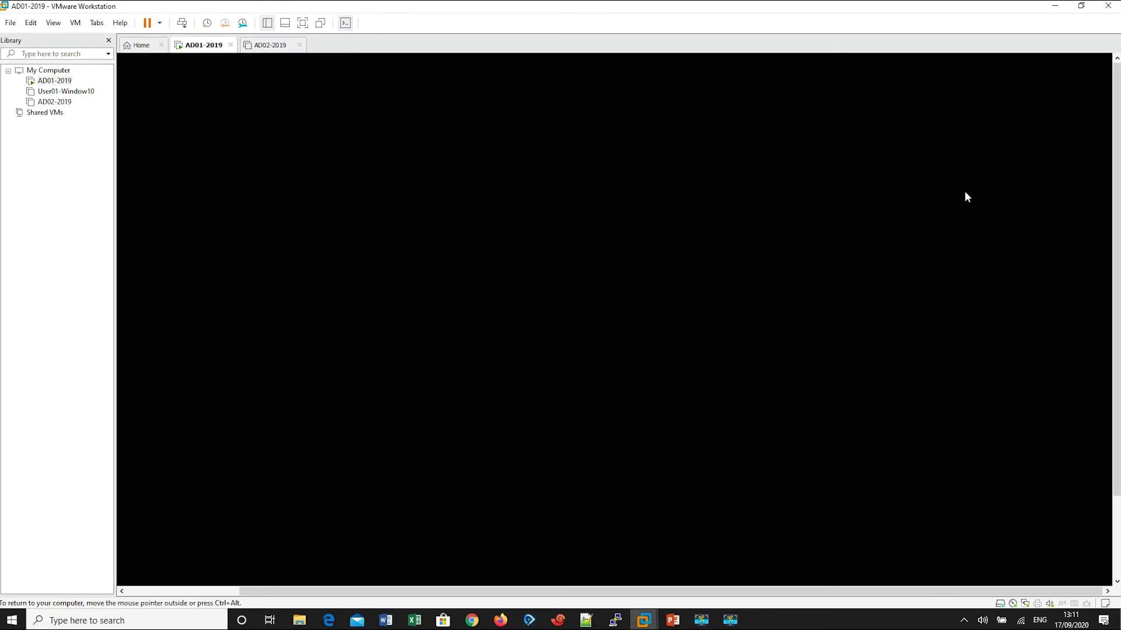
click(968, 353)
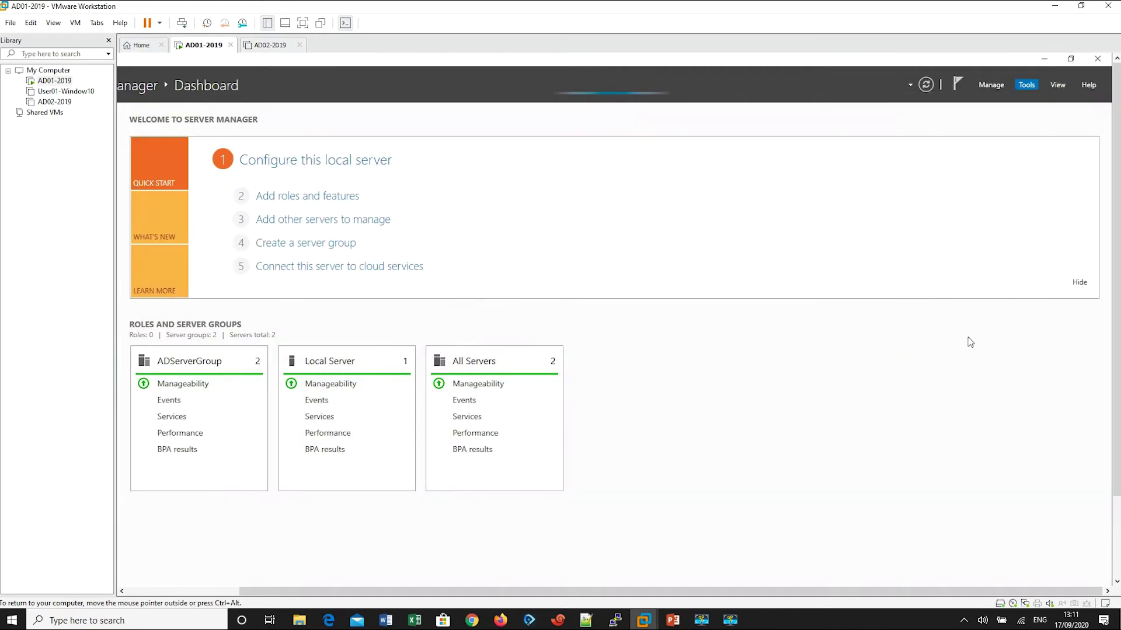
click(1026, 85)
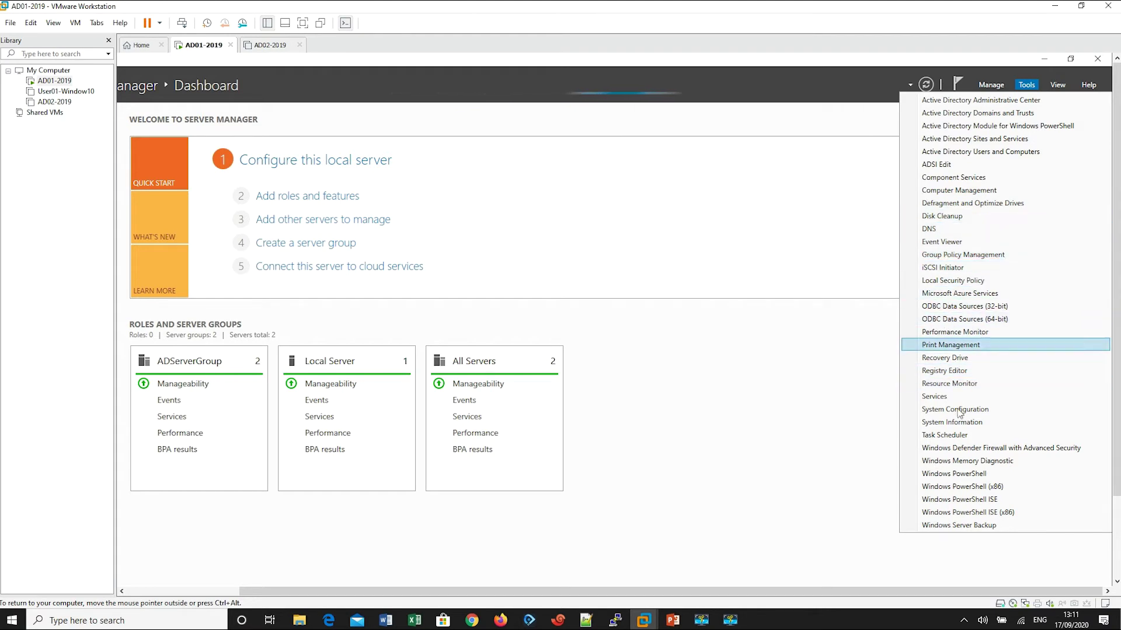
Step: Cancel the stalled AD01-2019 connection, retry and cancel again, then close Edge
click(790, 395)
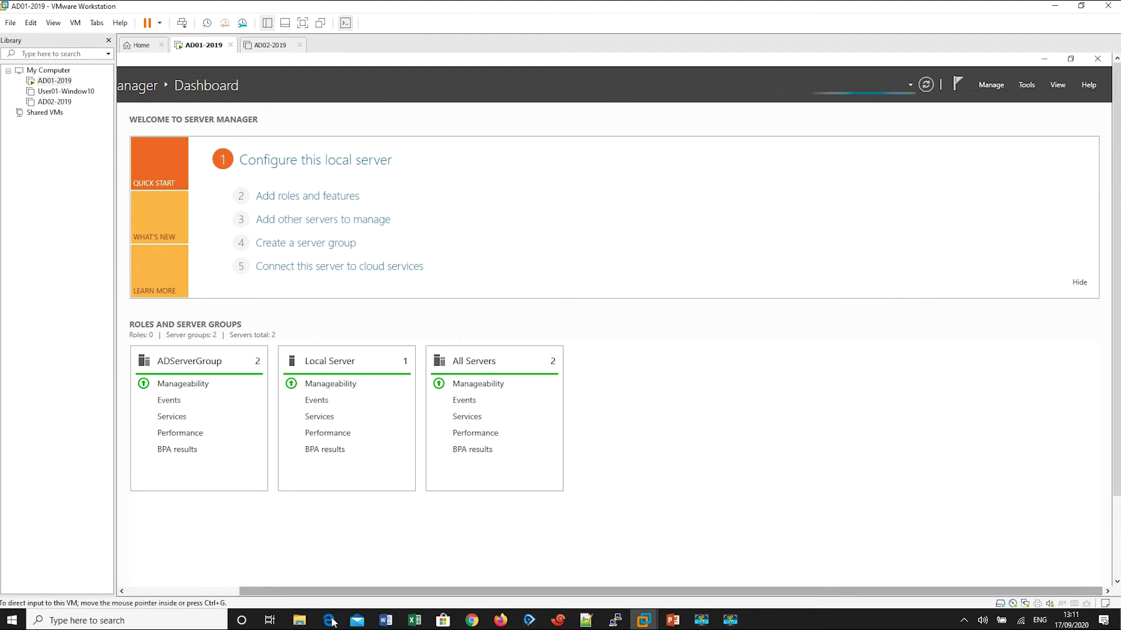
click(330, 620)
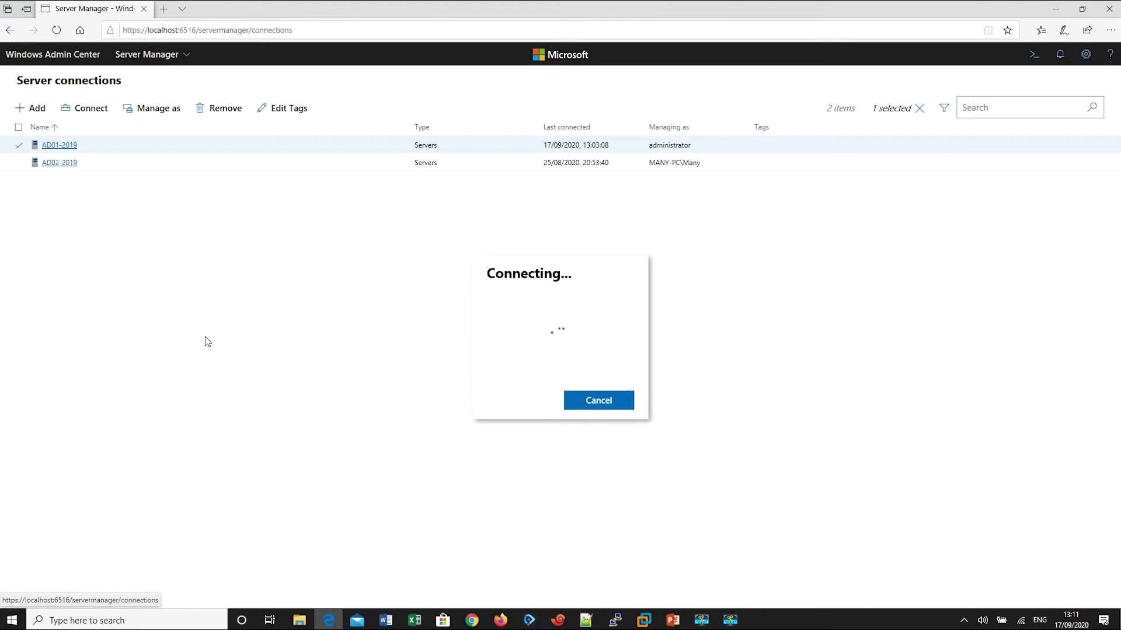
click(610, 401)
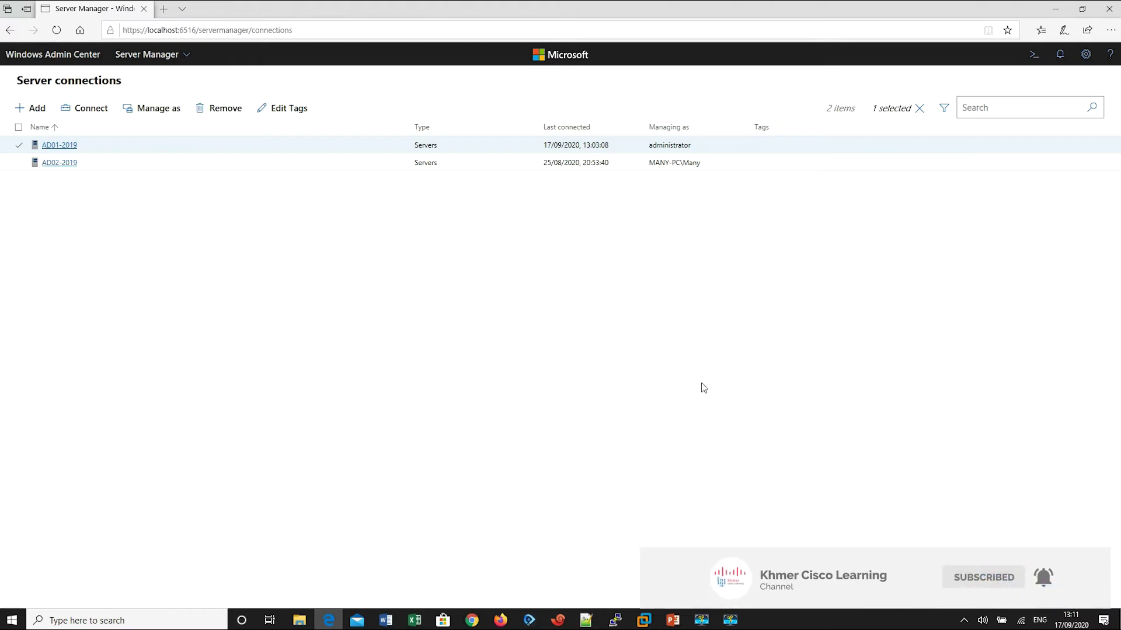
right_click(214, 251)
click(62, 146)
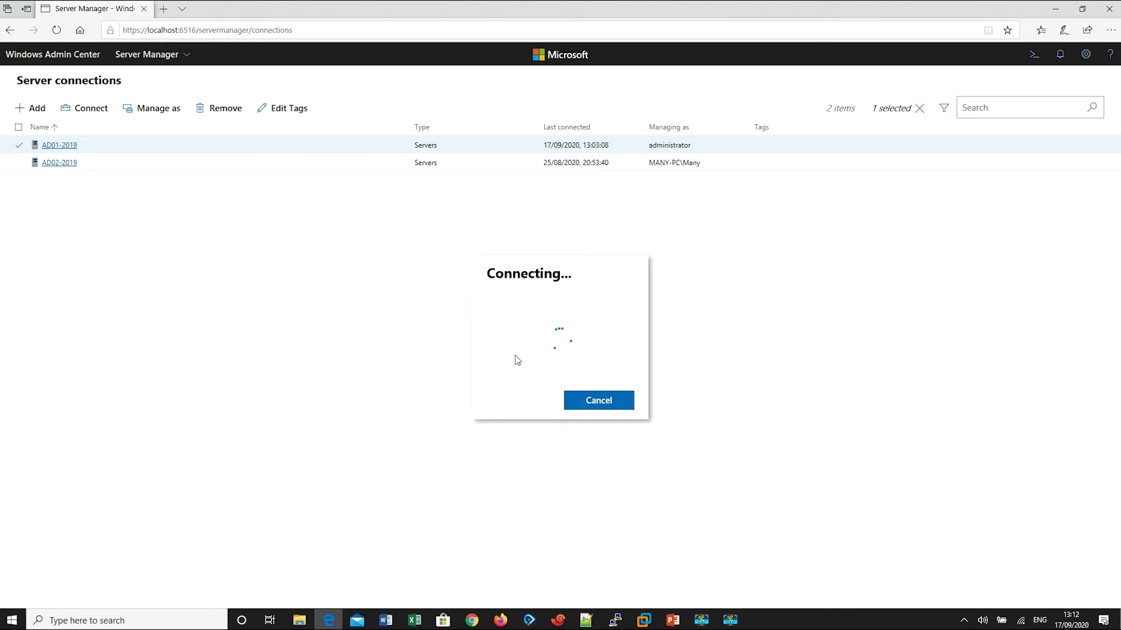
click(590, 400)
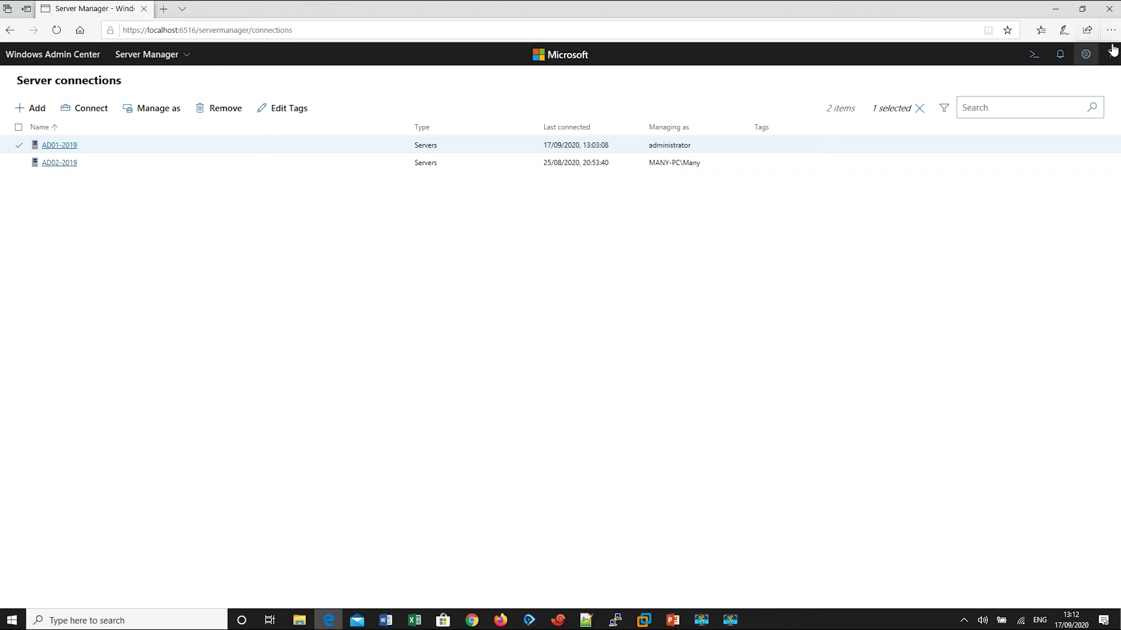
click(1111, 10)
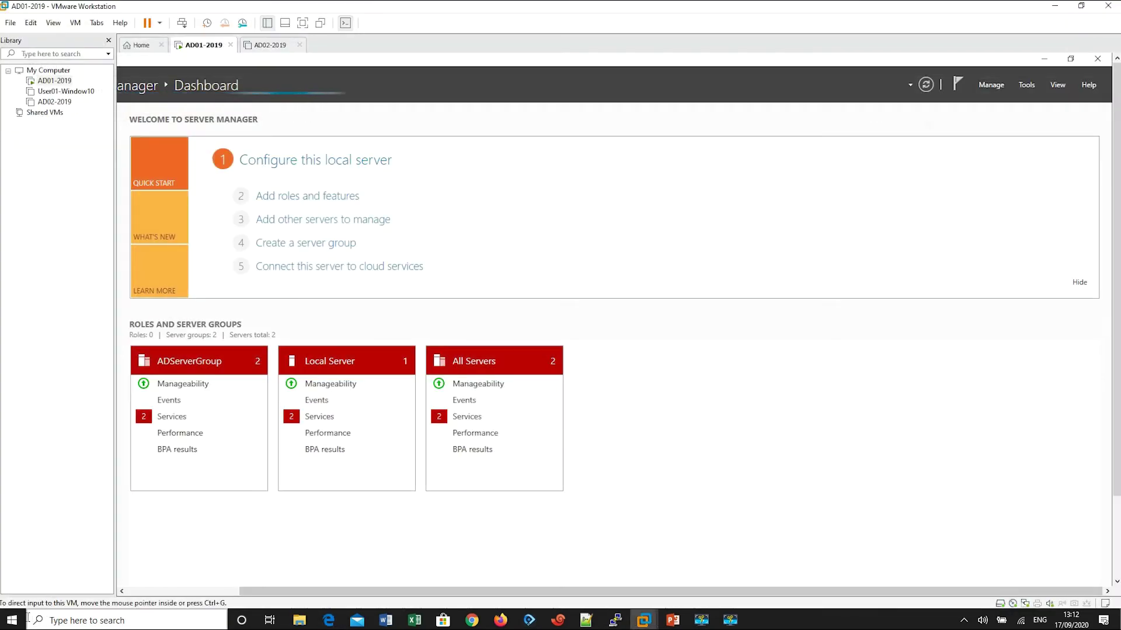
Step: Launch Windows Admin Center by searching 'adm' in the Start menu
click(10, 623)
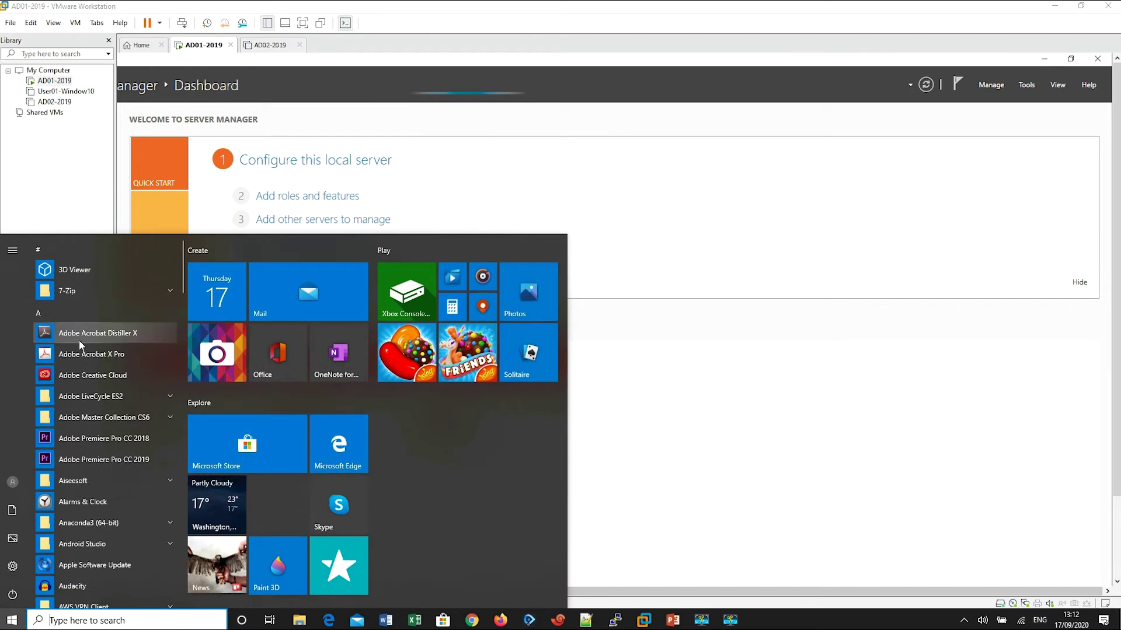
text(adm)
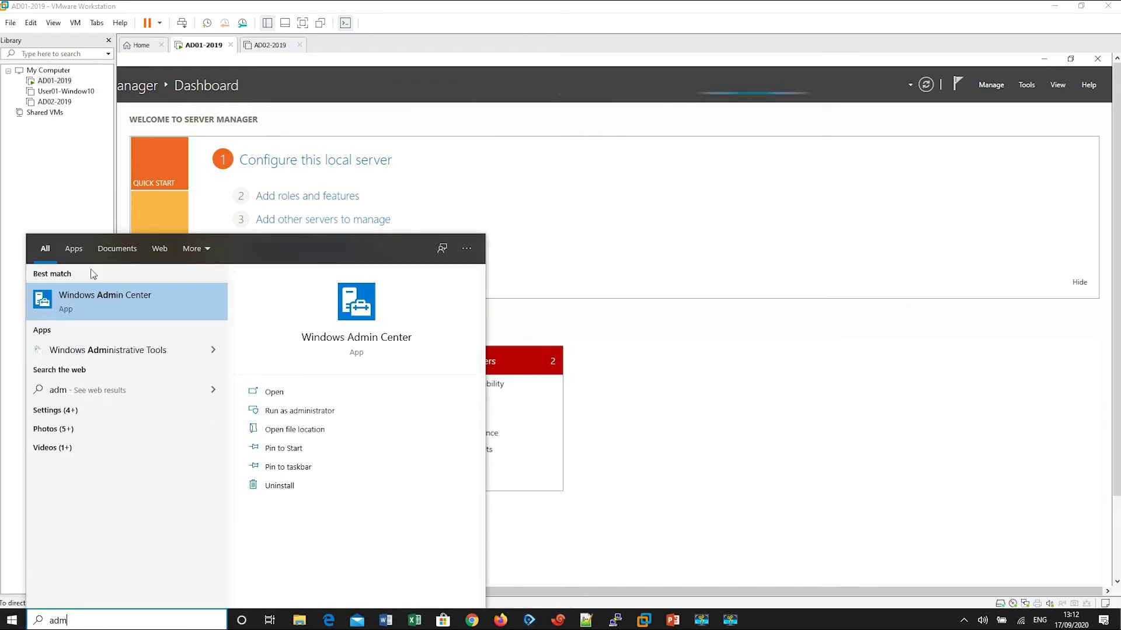
click(106, 294)
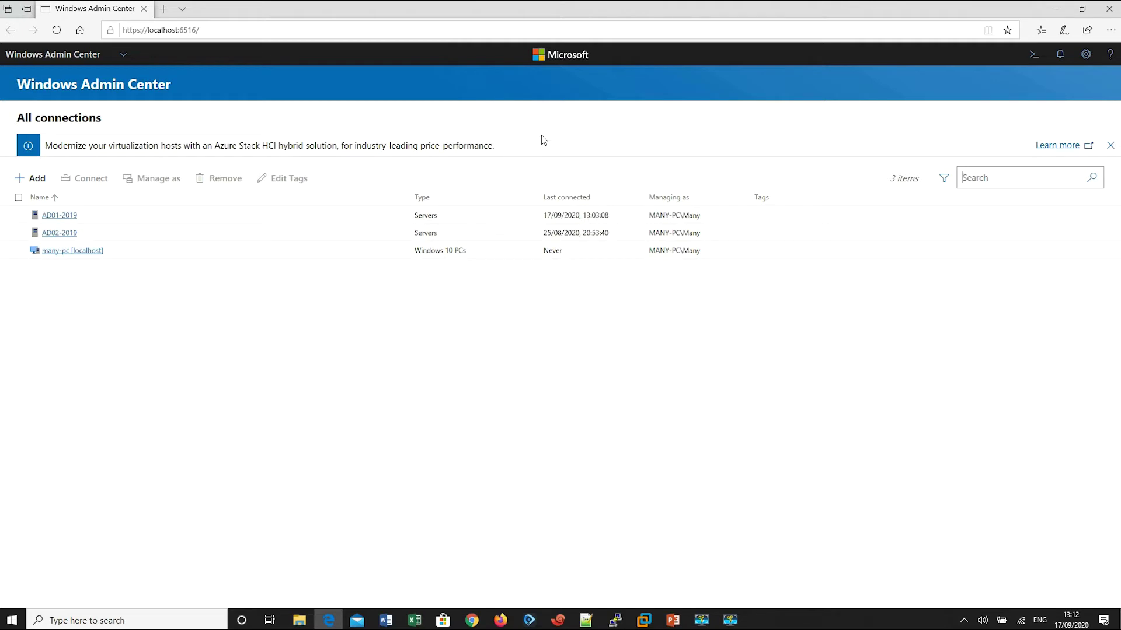
Step: Connect to AD01-2019 using the 'administrator' account and its password instead of the current Windows login
click(61, 216)
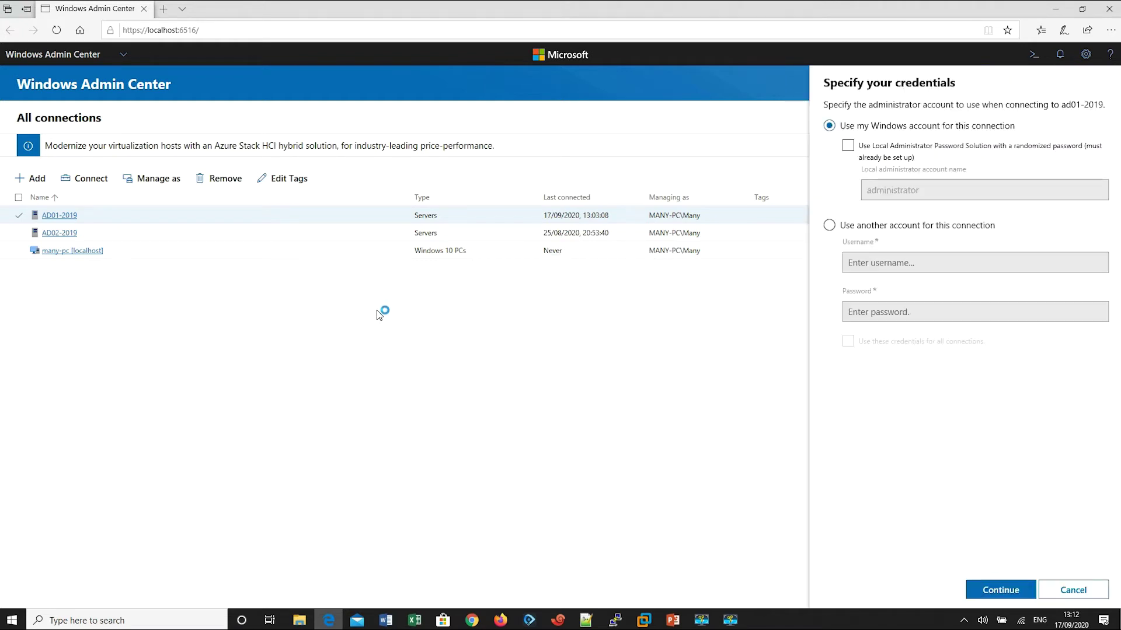
click(911, 228)
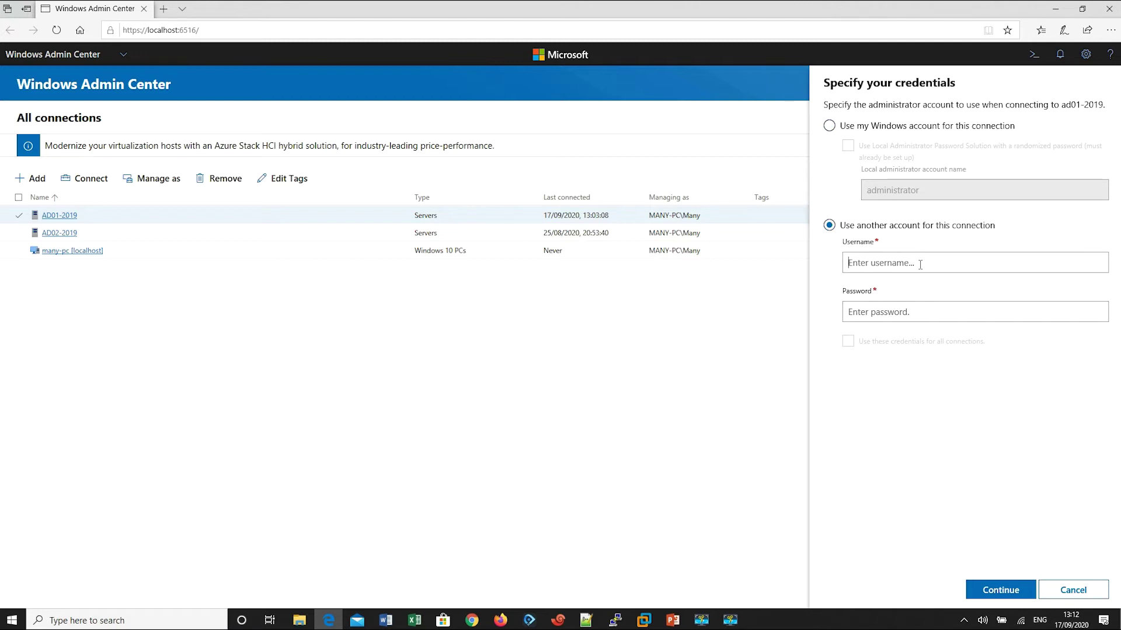
text(administrator)
key(Tab)
text(••)
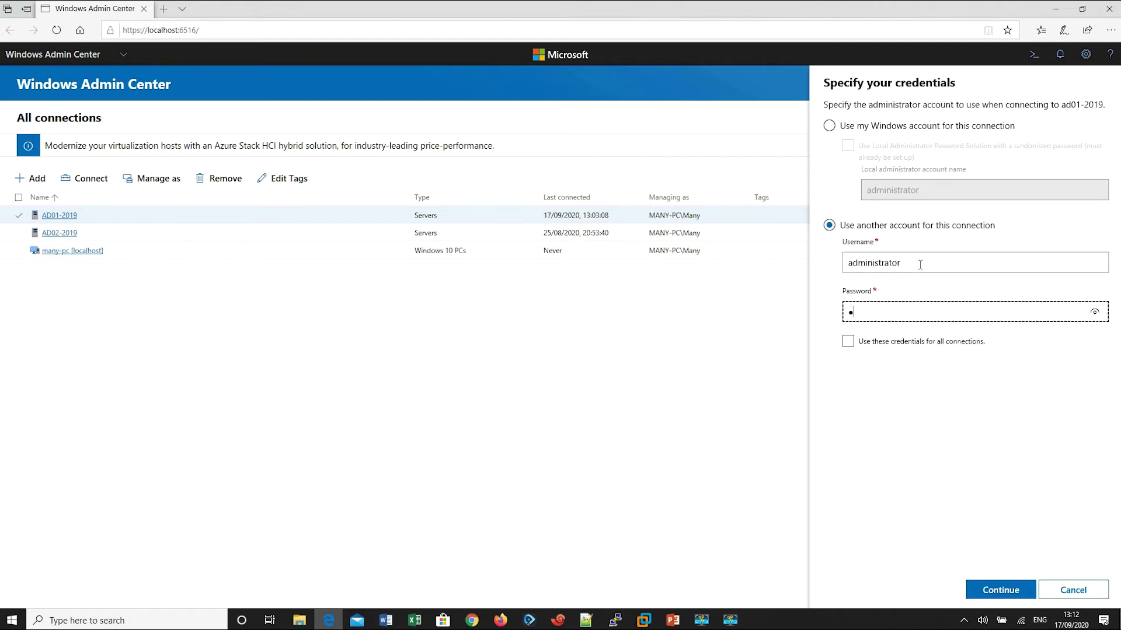
text(••••••••)
click(1002, 591)
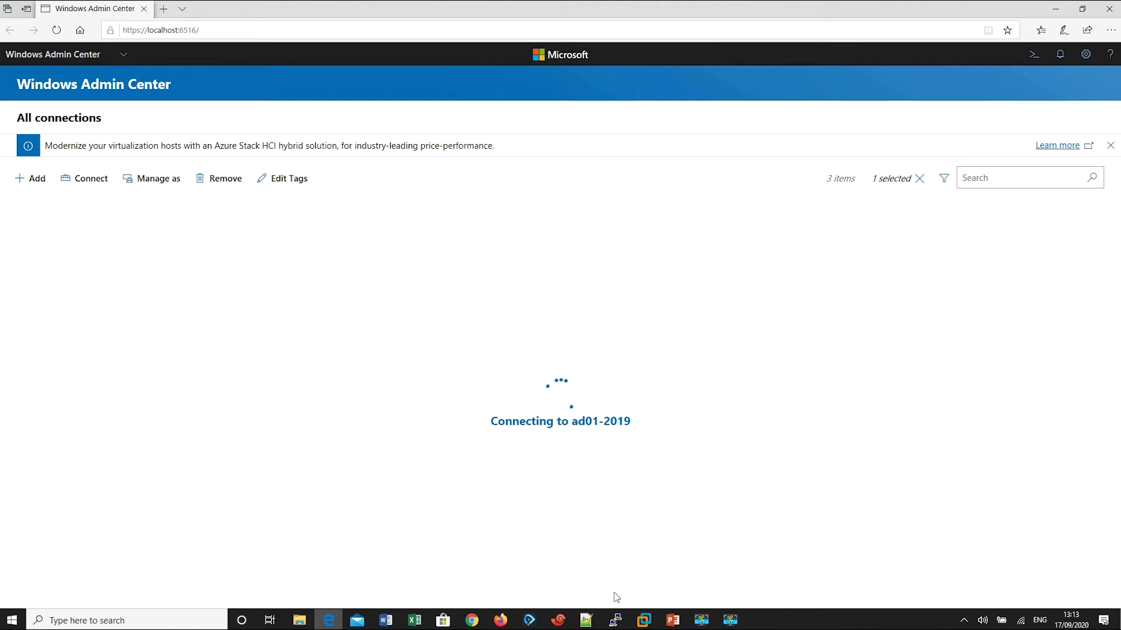
Step: Minimise Server Manager in the AD01-2019 VM, refresh the VM desktop, and minimise VMware Workstation
mouse_move(643, 620)
click(648, 549)
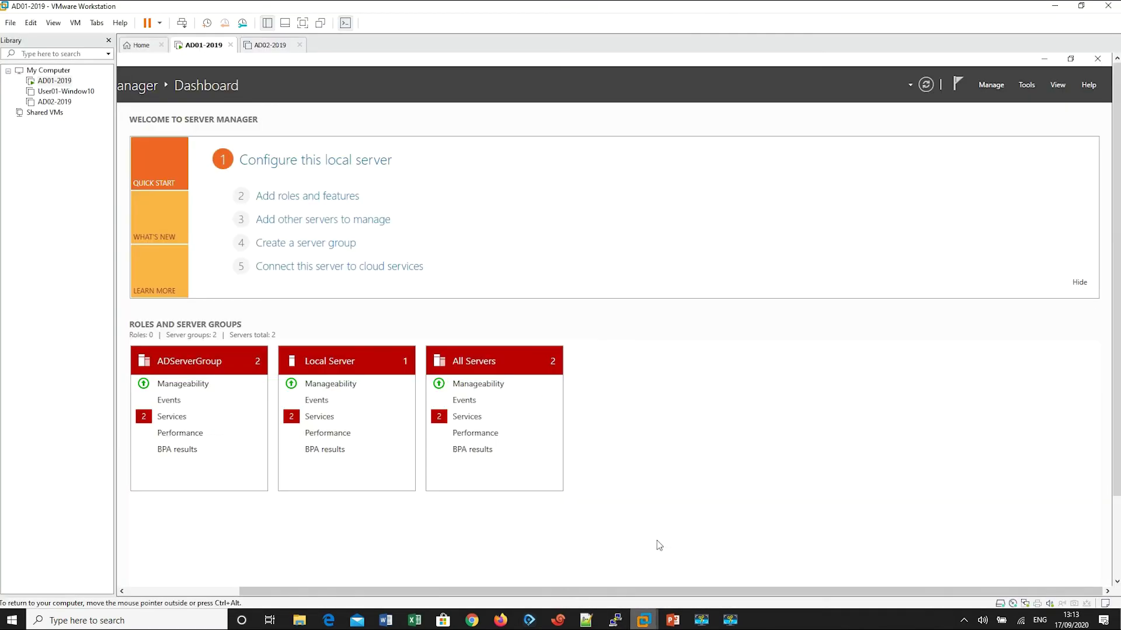
click(1044, 59)
right_click(538, 195)
click(562, 233)
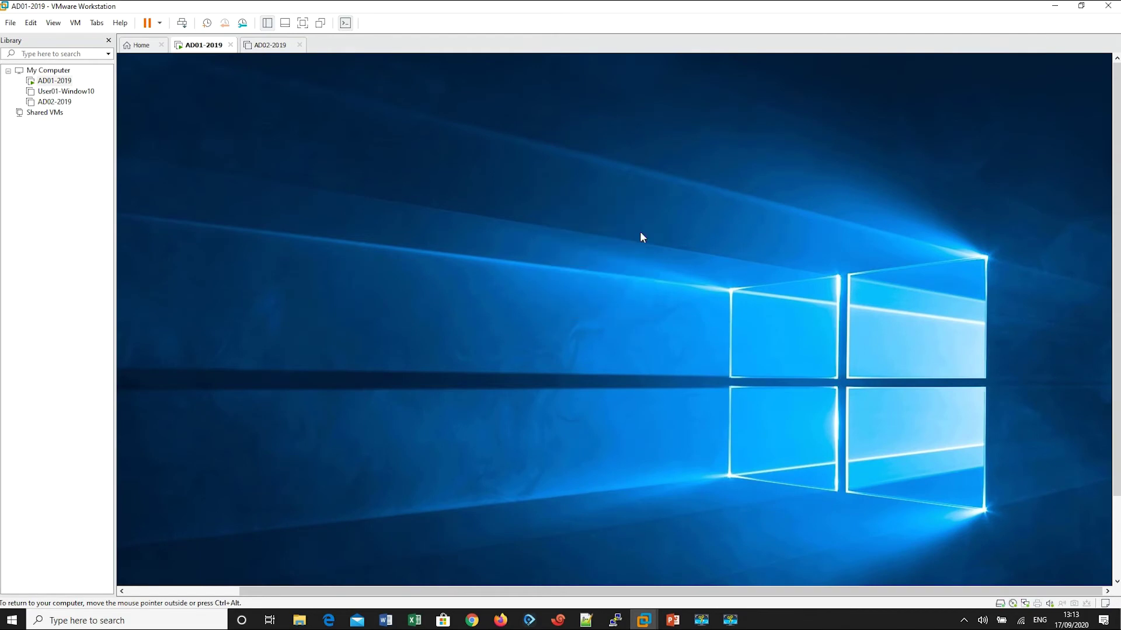
click(1053, 7)
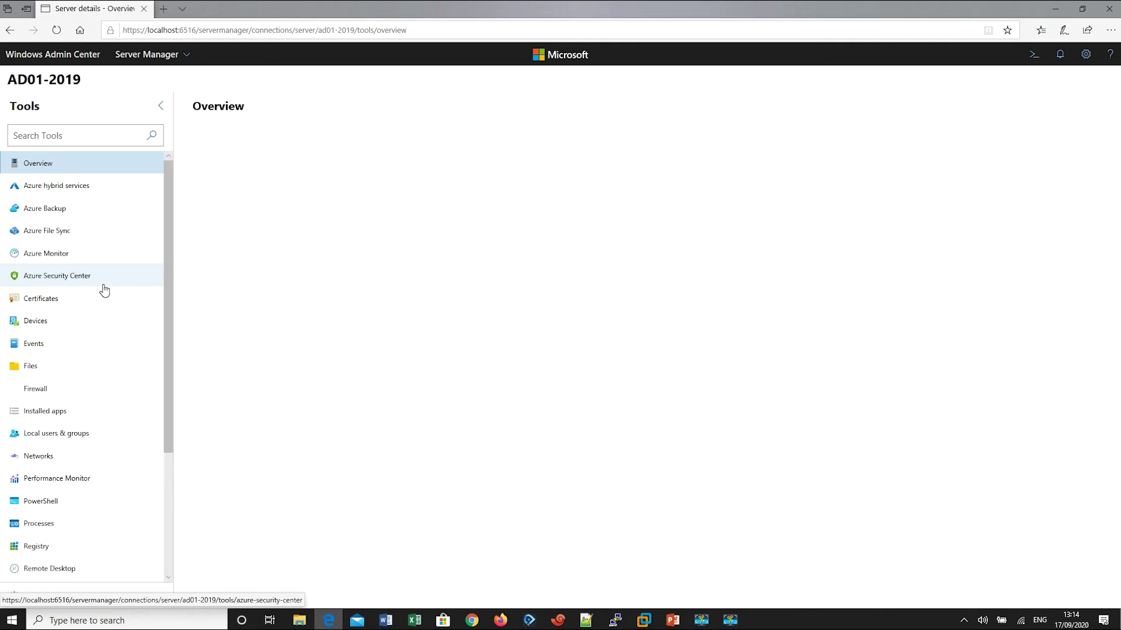
scroll(111, 232, down, 3)
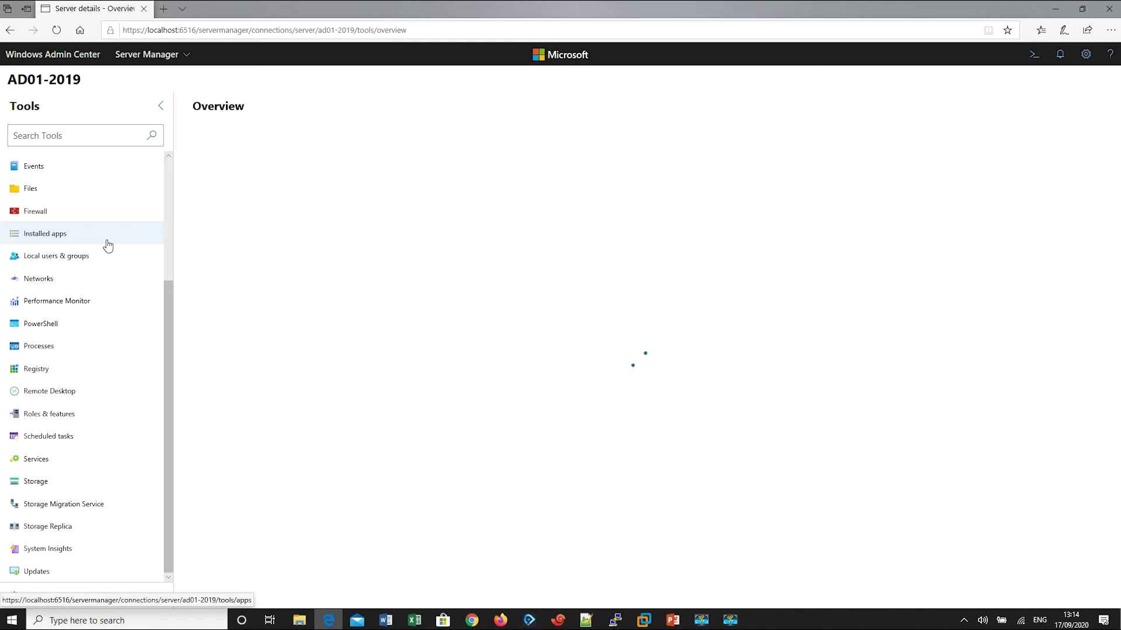
scroll(108, 245, up, 3)
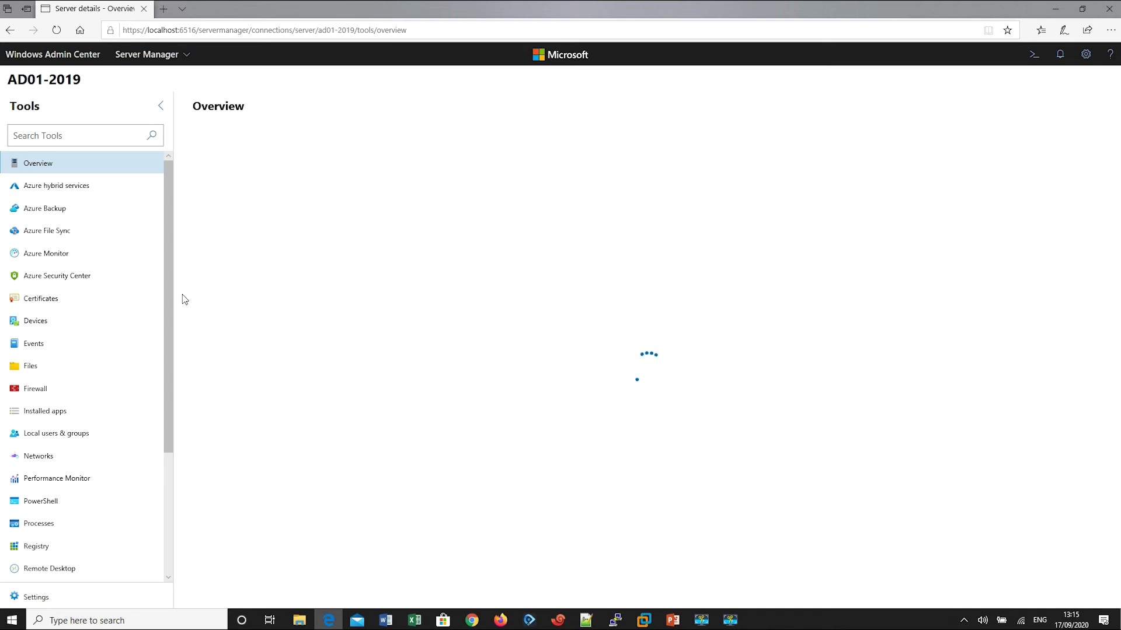
scroll(118, 328, down, 3)
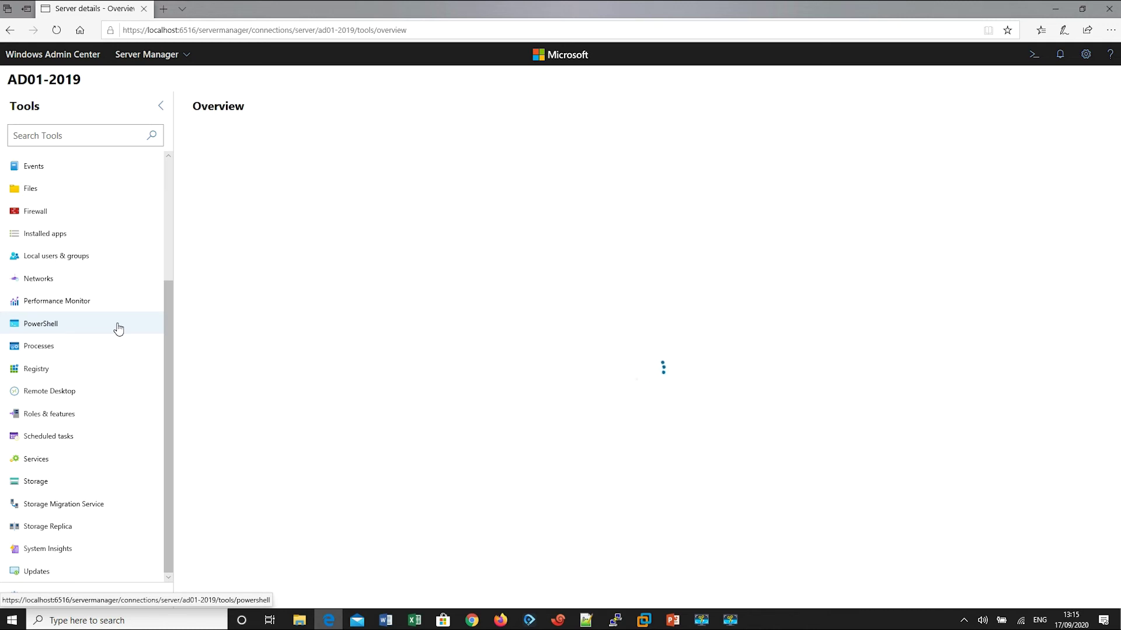
scroll(119, 328, up, 3)
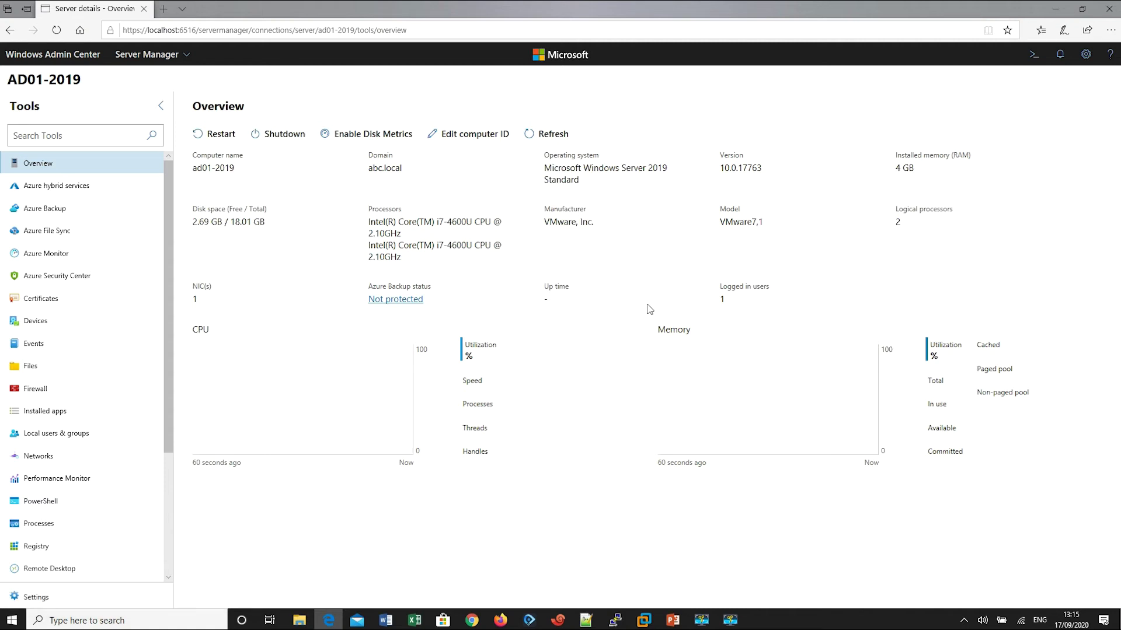
Step: Scroll down the AD01-2019 Tools list and open Roles & features
drag(169, 310, 194, 235)
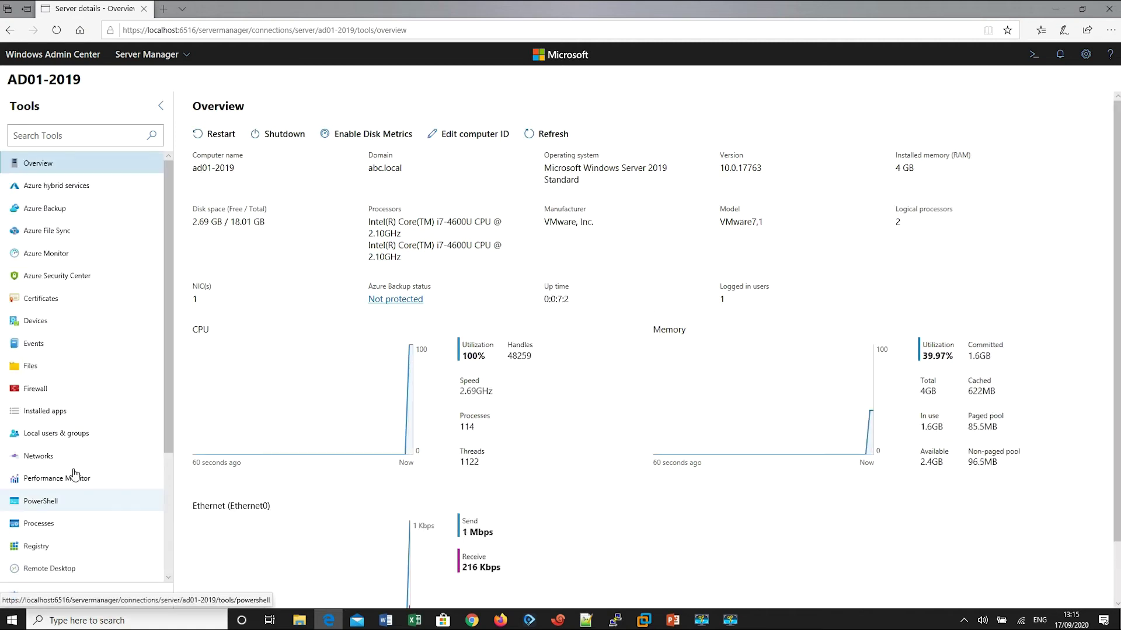
scroll(64, 511, down, 3)
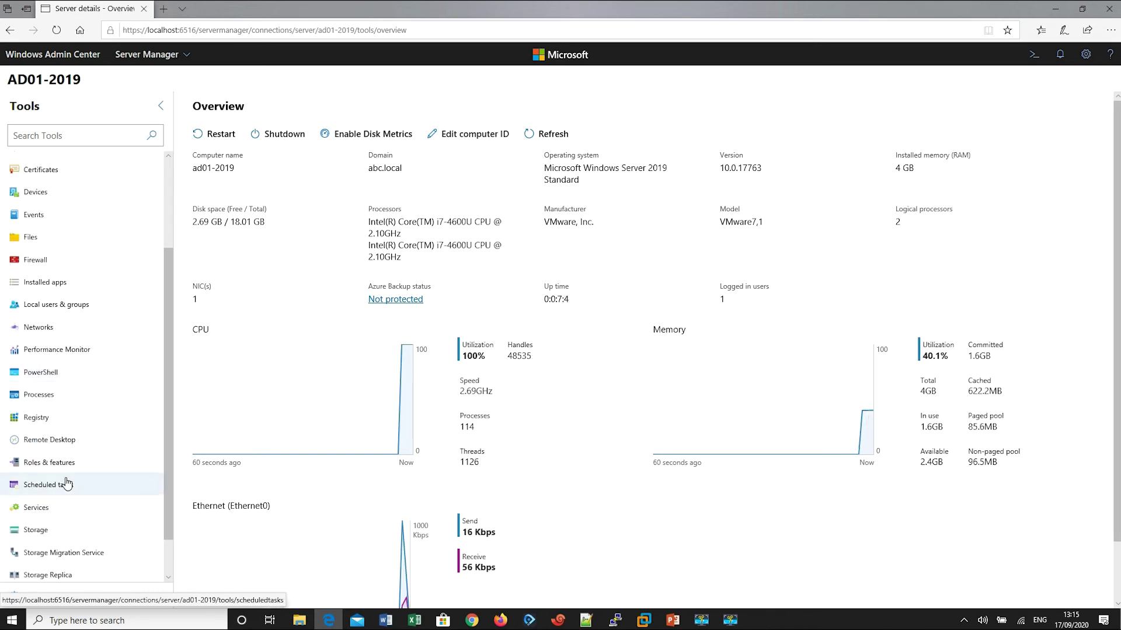
click(71, 463)
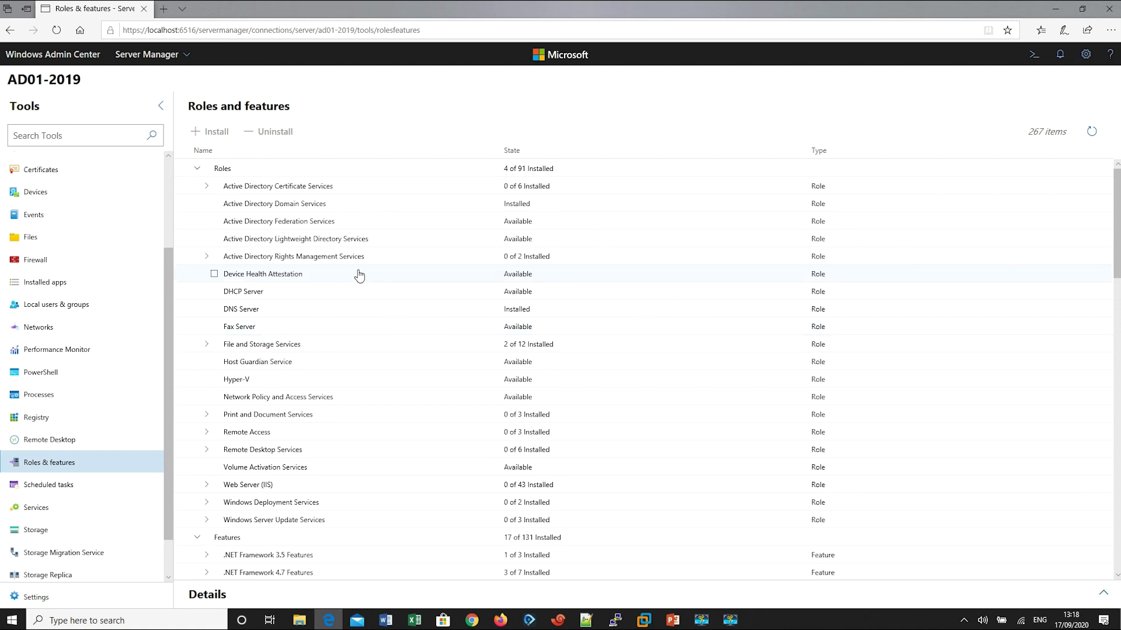
Step: Tick Web Server (IIS) with all its role services so 43 items are selected
scroll(375, 278, down, 2)
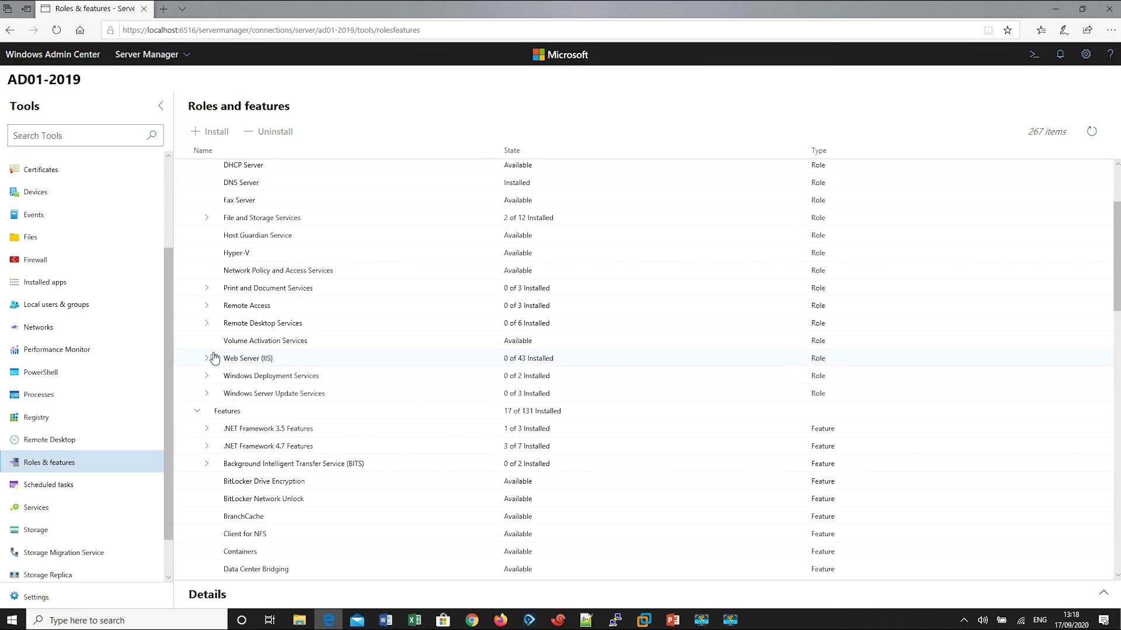
click(210, 361)
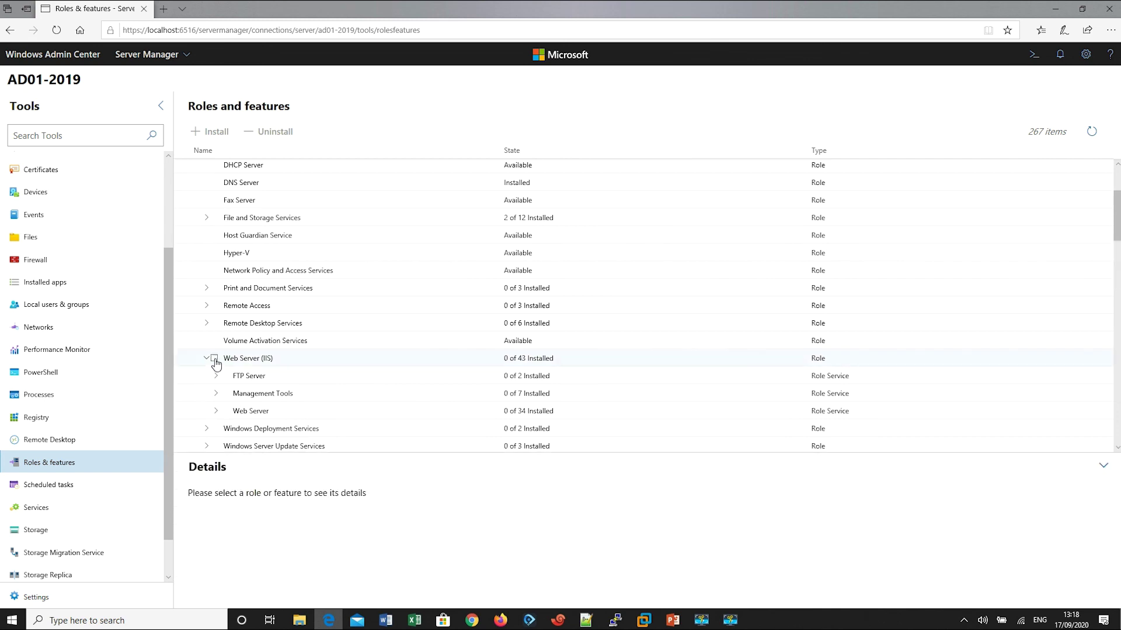
click(215, 359)
click(216, 360)
click(215, 360)
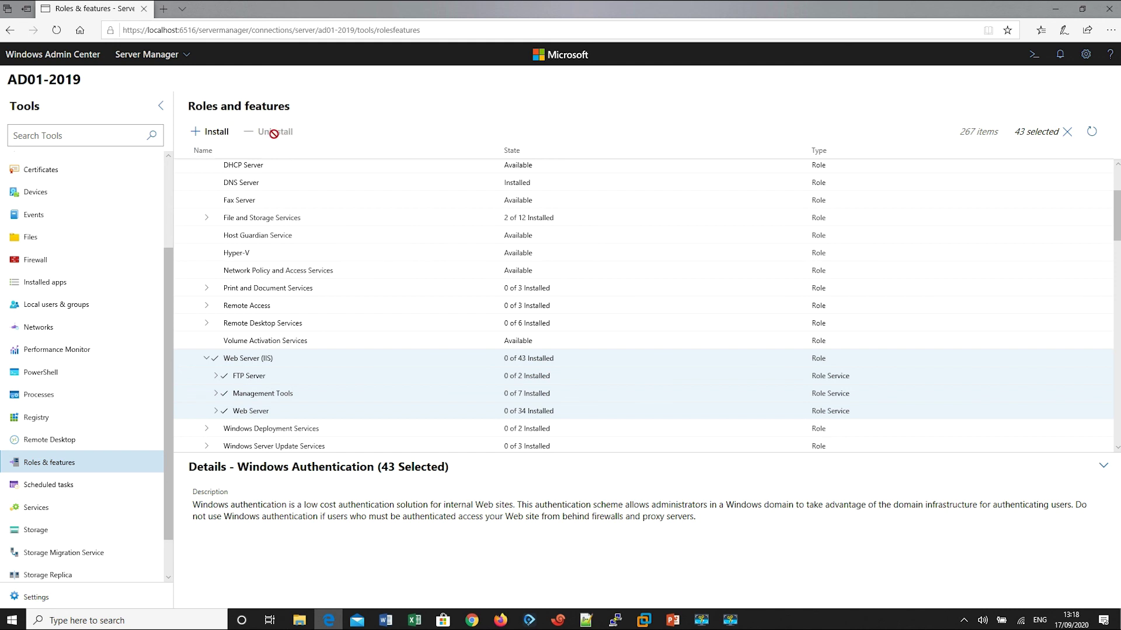
click(207, 359)
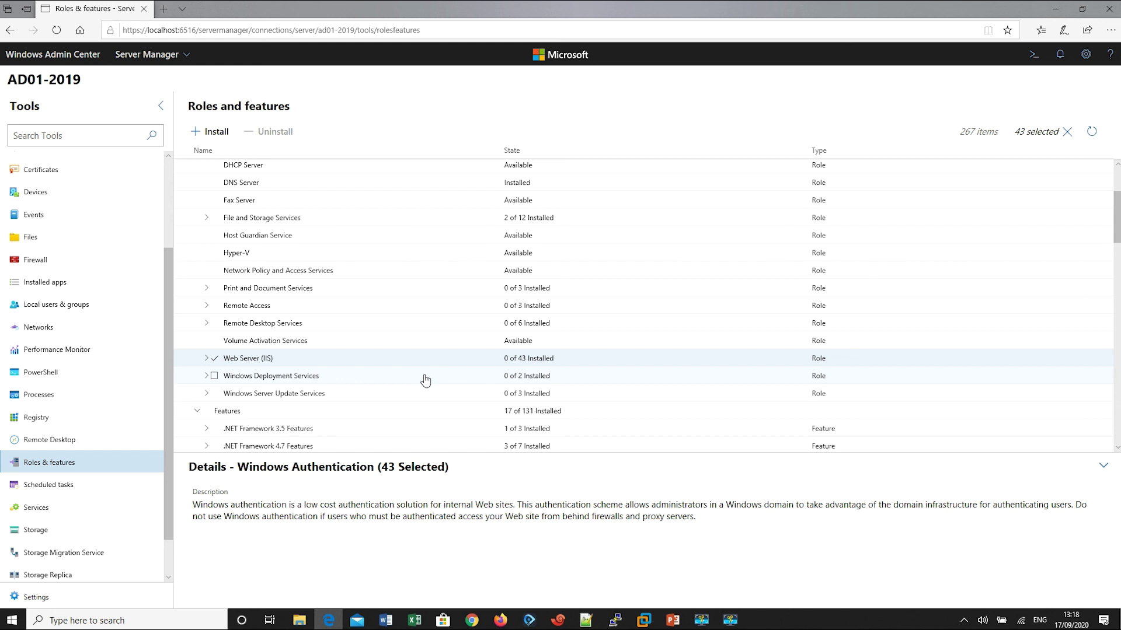
Step: Minimise Edge, refresh the desktop seven times, and bring up the Movavi recorder window
click(1056, 9)
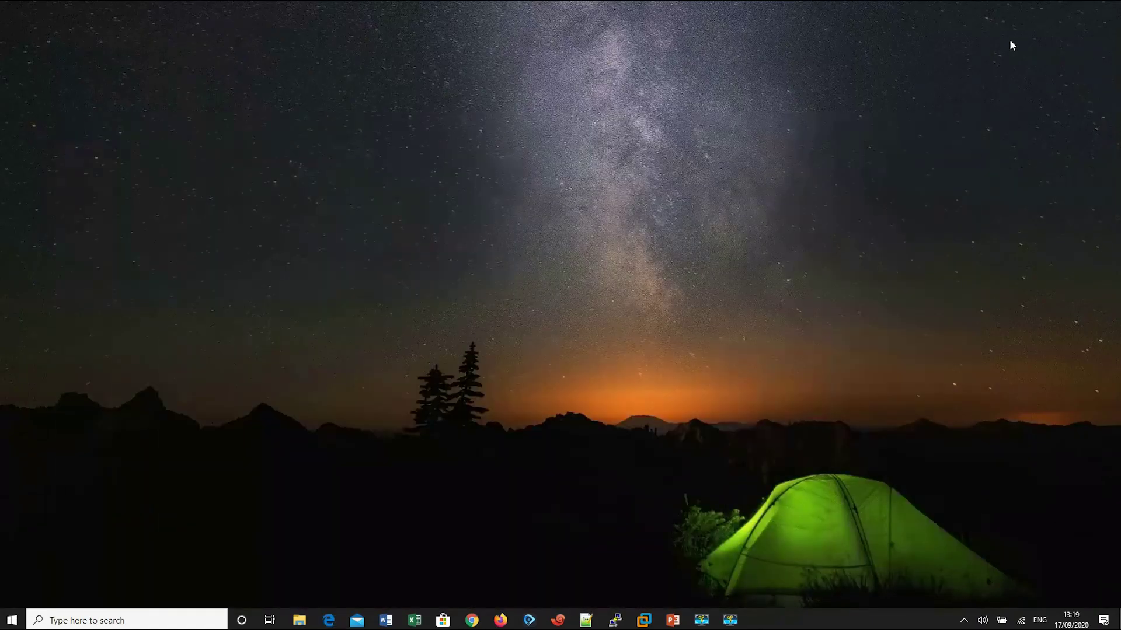
right_click(525, 152)
click(503, 181)
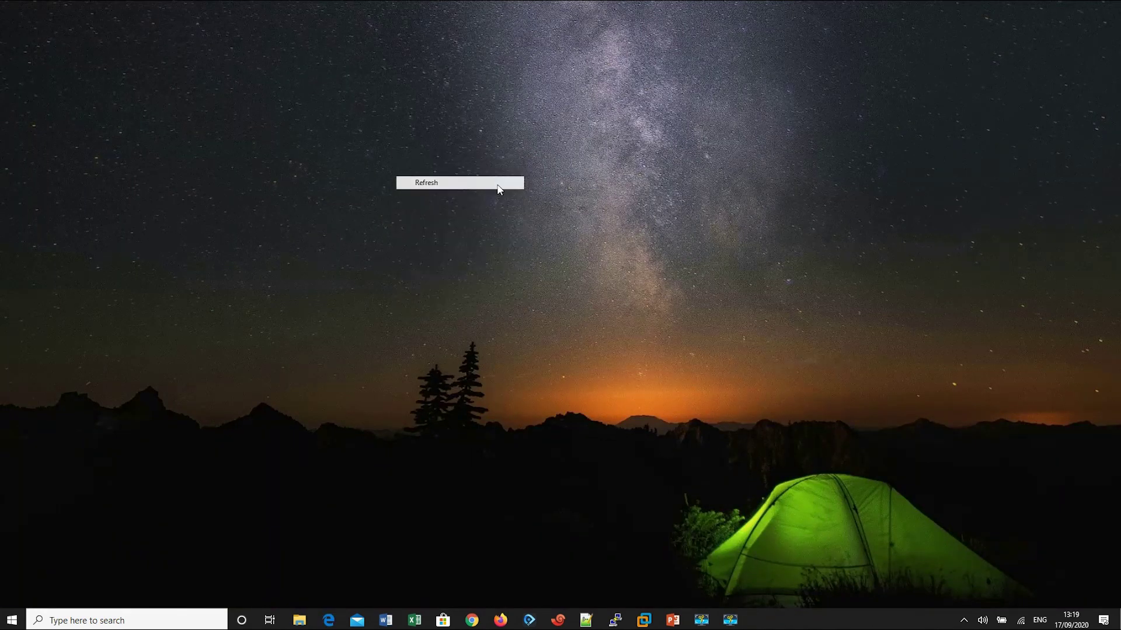
right_click(551, 65)
click(537, 100)
right_click(613, 45)
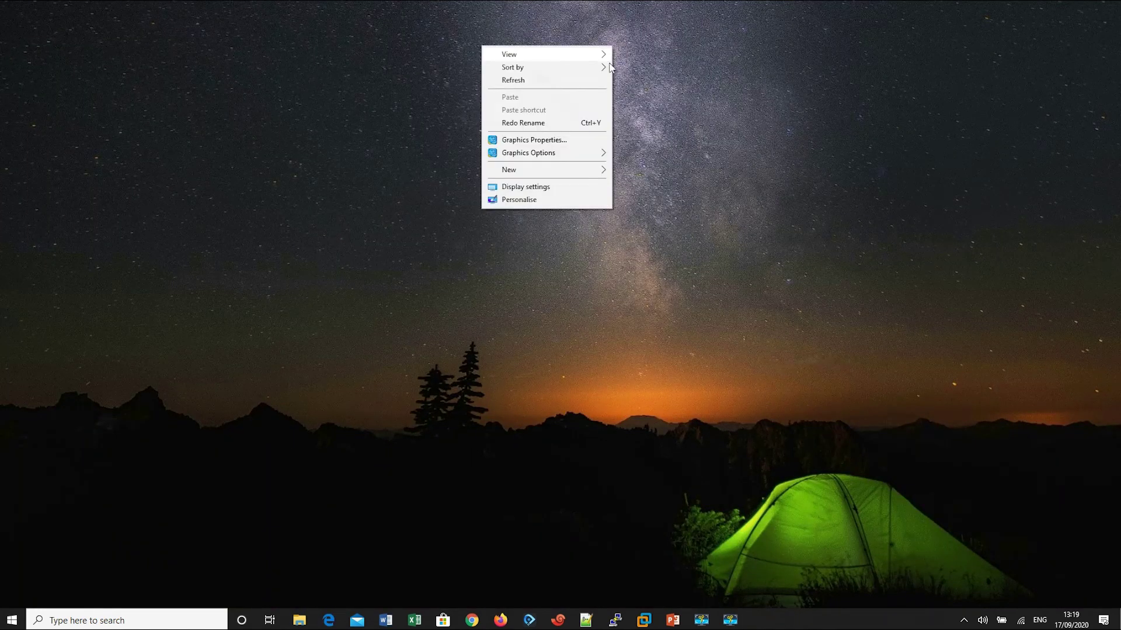
click(596, 86)
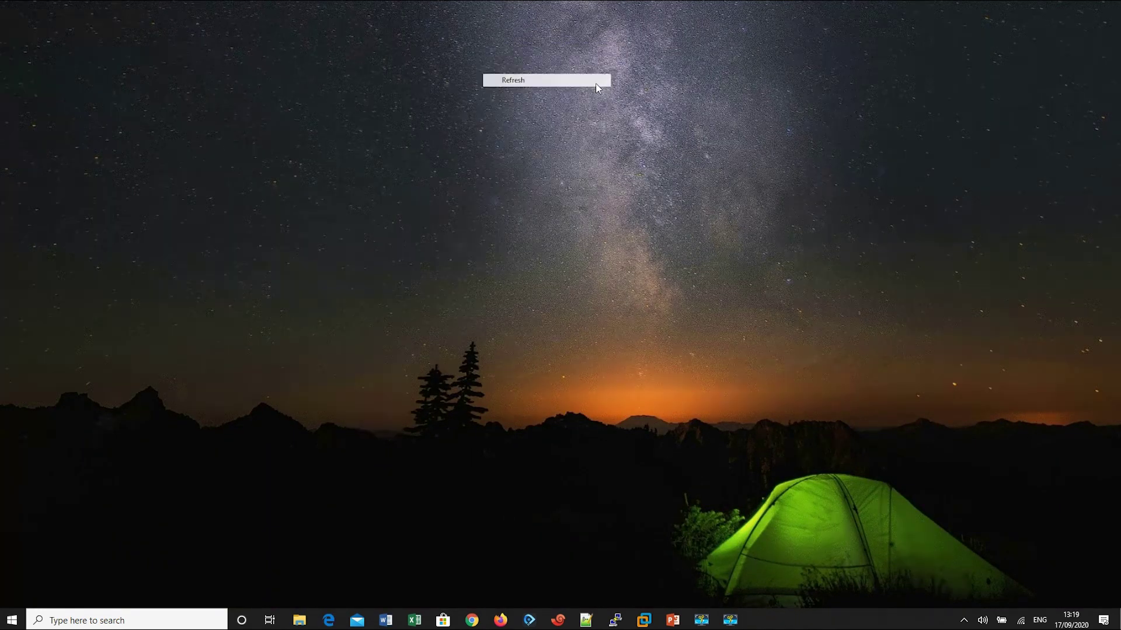
right_click(597, 26)
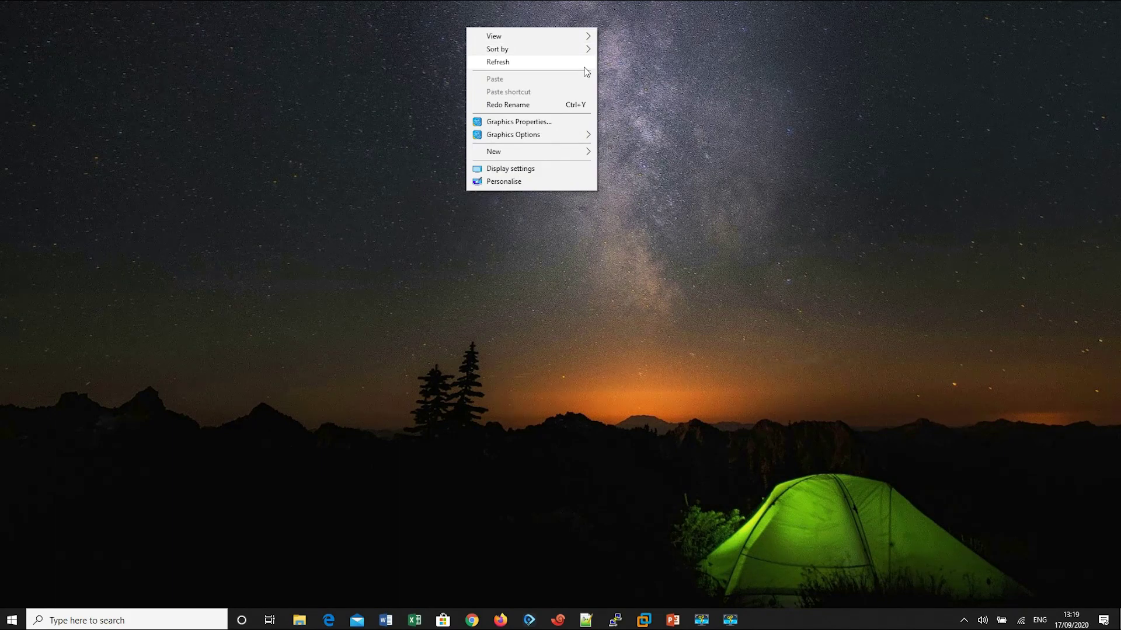
click(585, 63)
right_click(643, 39)
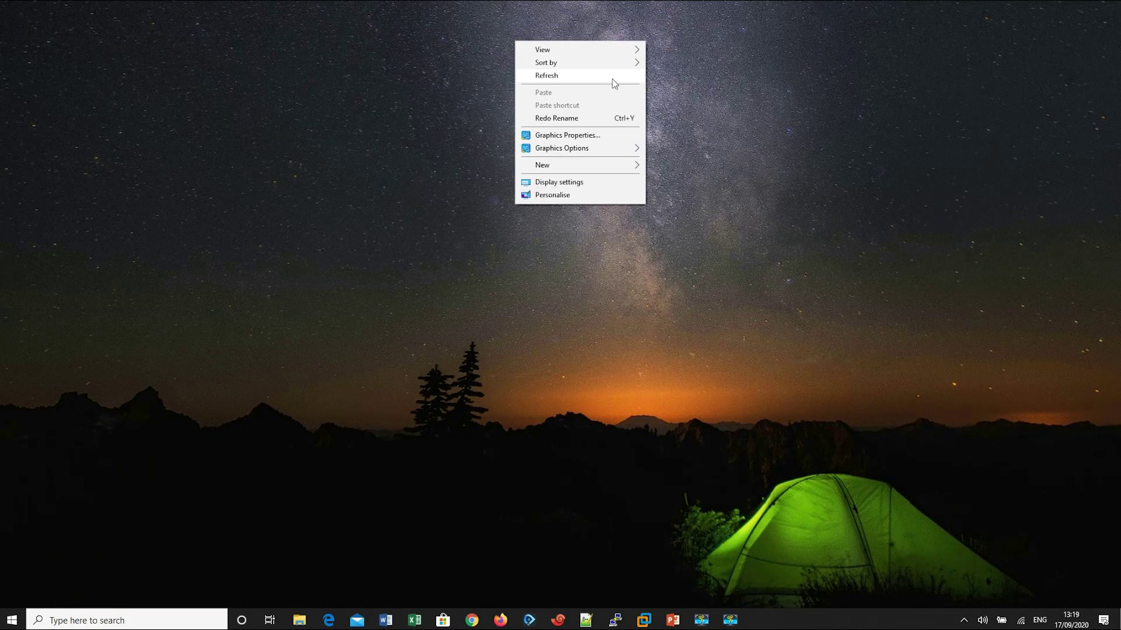
click(612, 76)
right_click(584, 36)
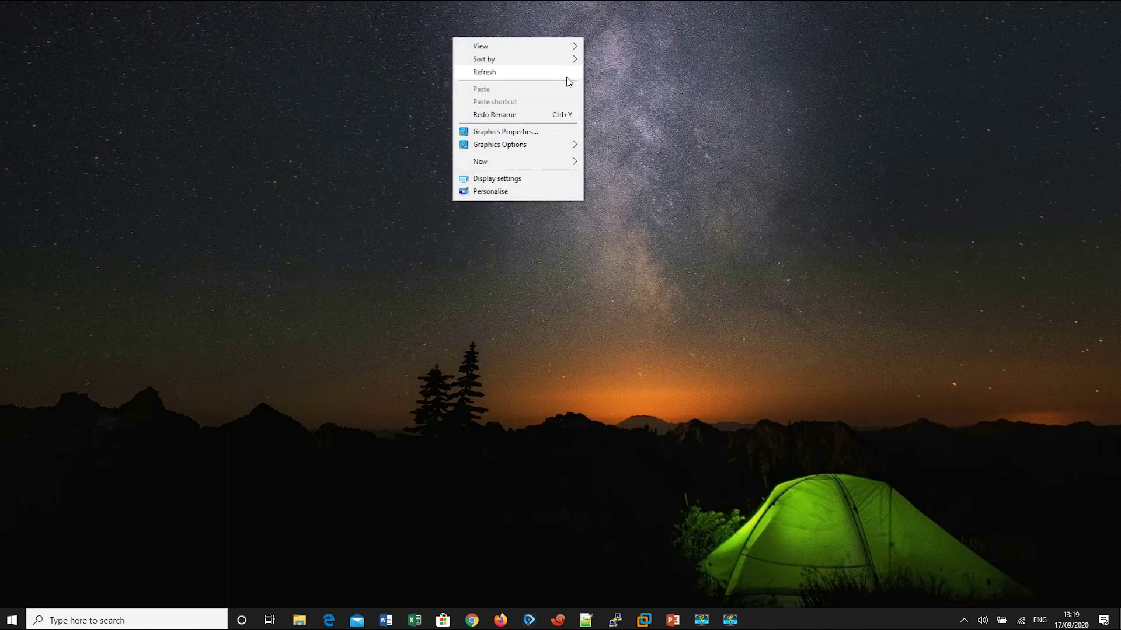
click(565, 77)
right_click(623, 41)
click(598, 76)
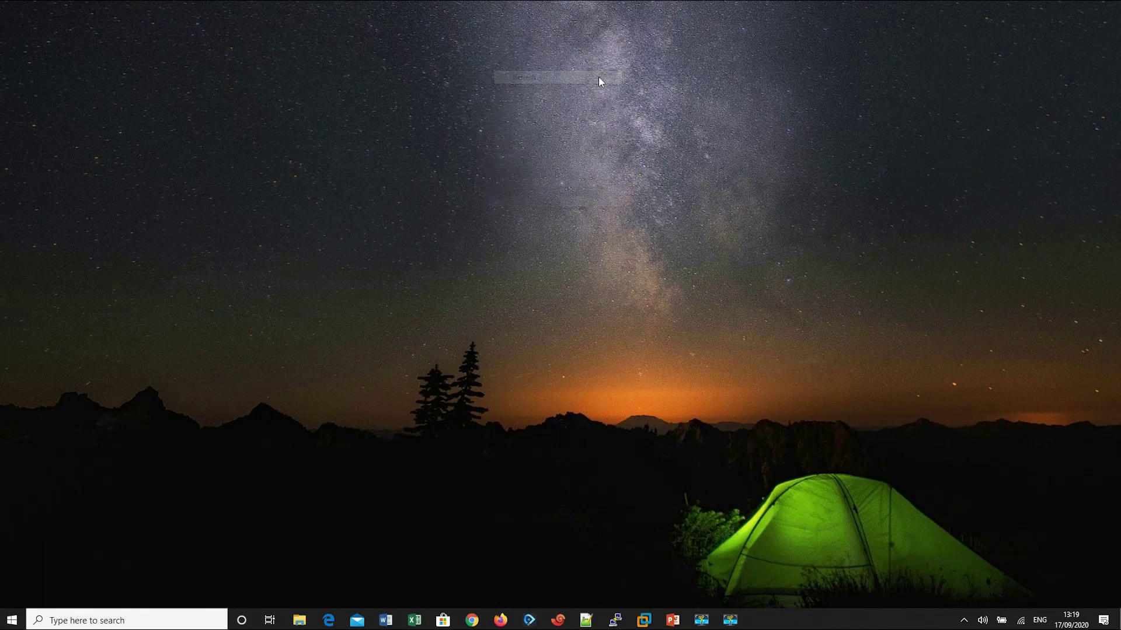
click(729, 619)
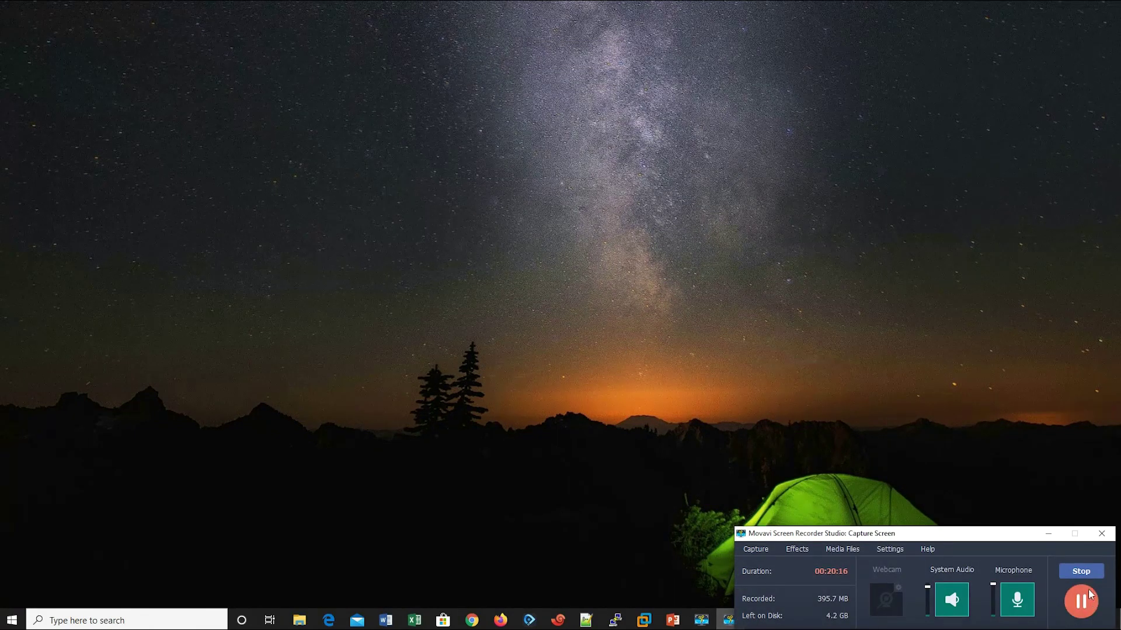